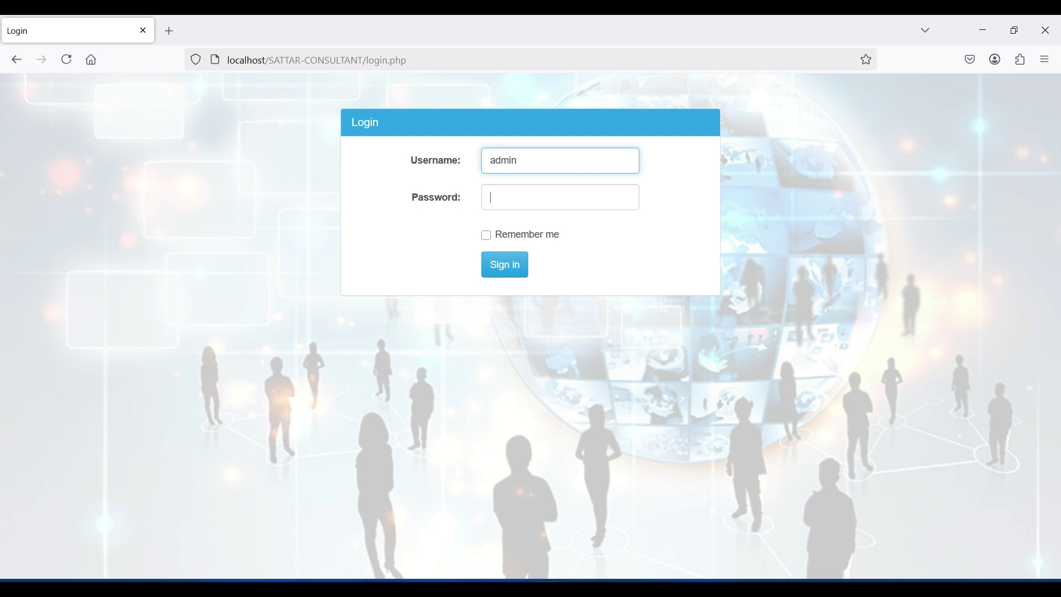
Step: Submit the entered username and password to sign in to the hospital system
{"action": "key", "text": "Return"}
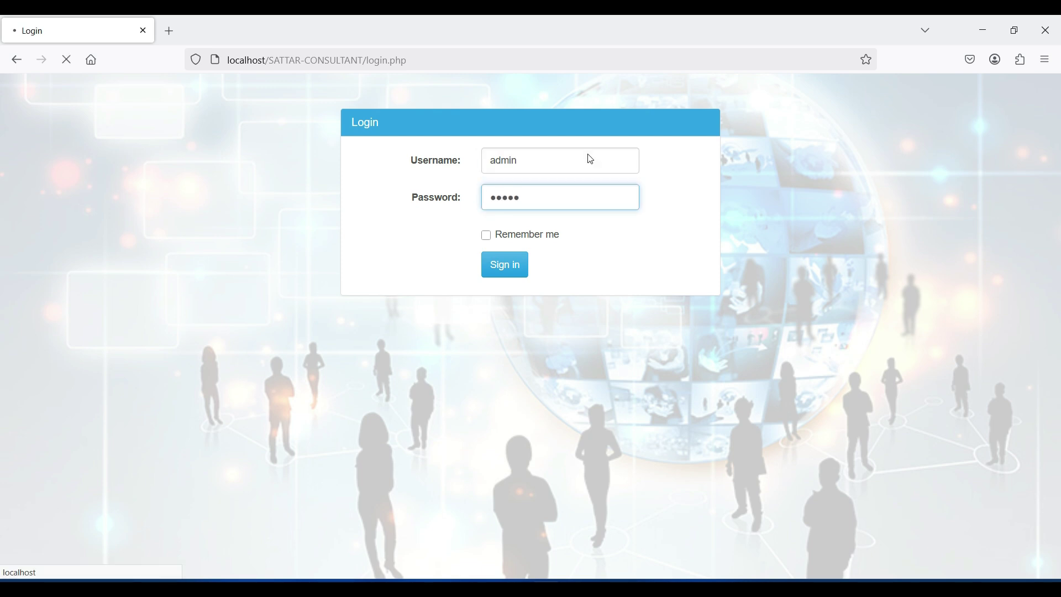
Step: Review the medicine, note, quantity, test and doctor lists, briefly opening the Add Doctor form
{"action": "left_click", "coordinate": [57, 222]}
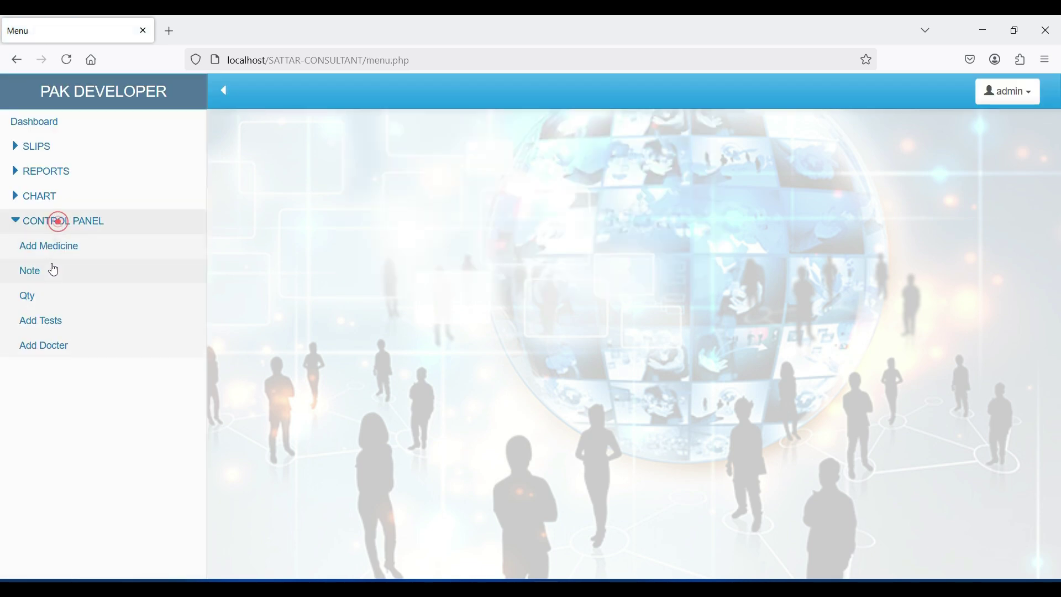
{"action": "left_click", "coordinate": [52, 246]}
{"action": "left_click", "coordinate": [32, 272]}
{"action": "left_click", "coordinate": [35, 298]}
{"action": "left_click", "coordinate": [32, 321]}
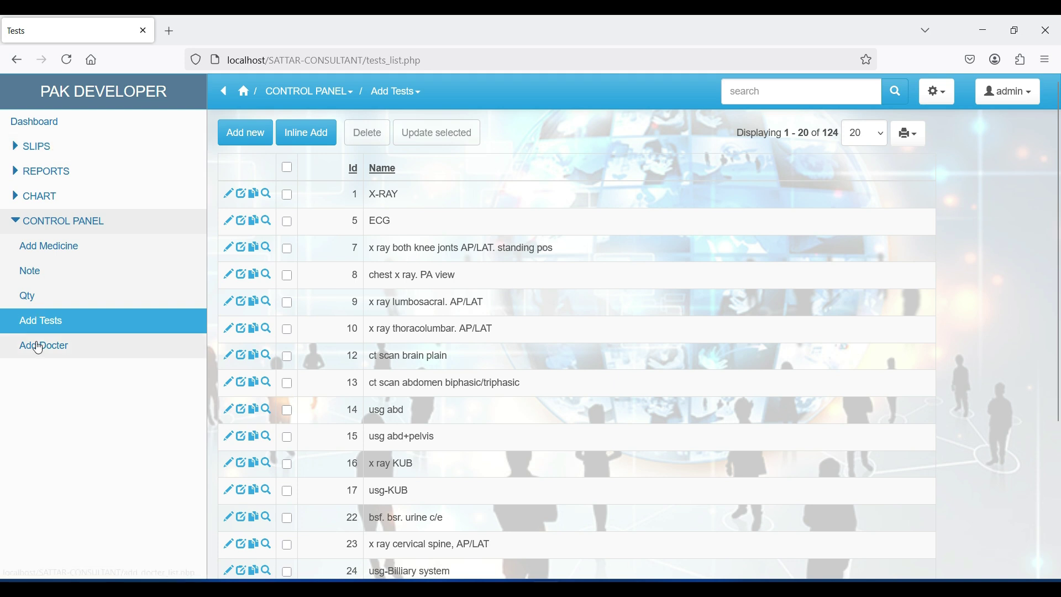
{"action": "left_click", "coordinate": [37, 347]}
{"action": "left_click", "coordinate": [255, 134]}
{"action": "left_click", "coordinate": [410, 364]}
Step: Start a new doctor slip for the listed doctor
{"action": "left_click", "coordinate": [48, 146]}
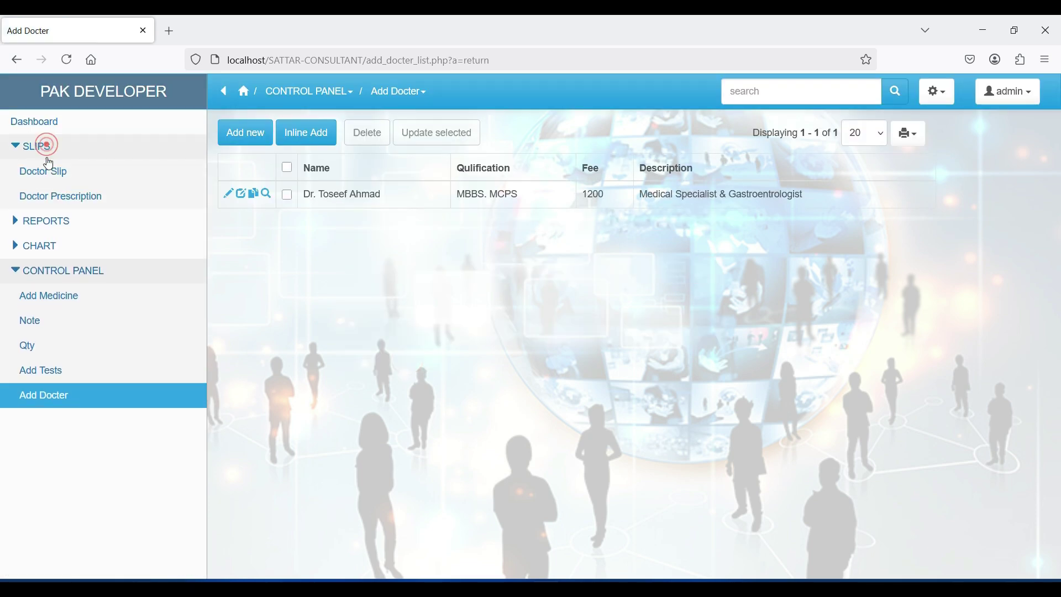
{"action": "left_click", "coordinate": [333, 145]}
{"action": "left_click", "coordinate": [333, 183]}
{"action": "left_click", "coordinate": [332, 185]}
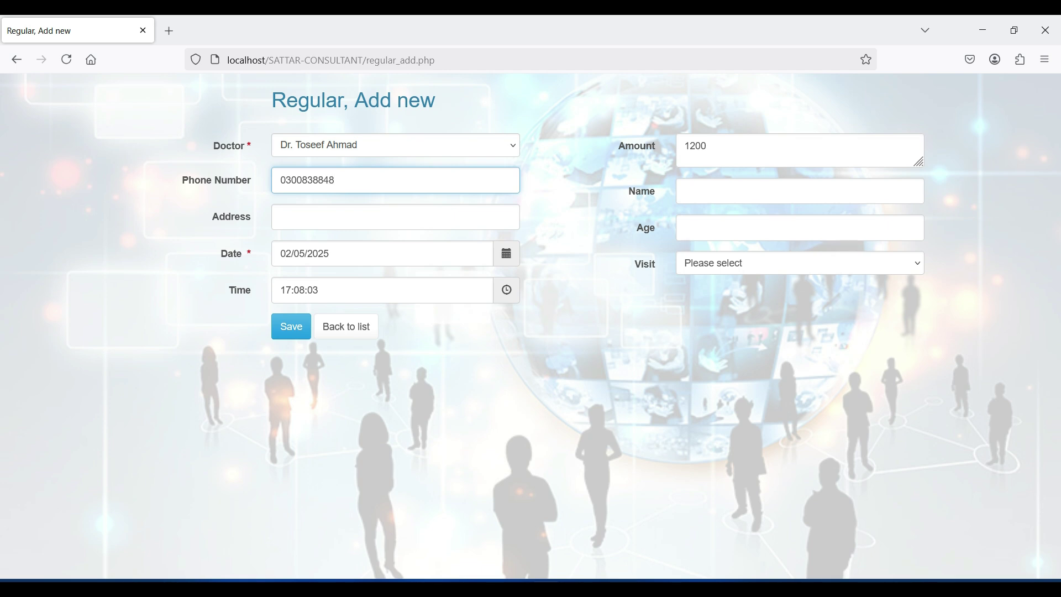
Step: Enter the patient's address, name and age 30, then save the slip as Token No 3
{"action": "left_click", "coordinate": [318, 220]}
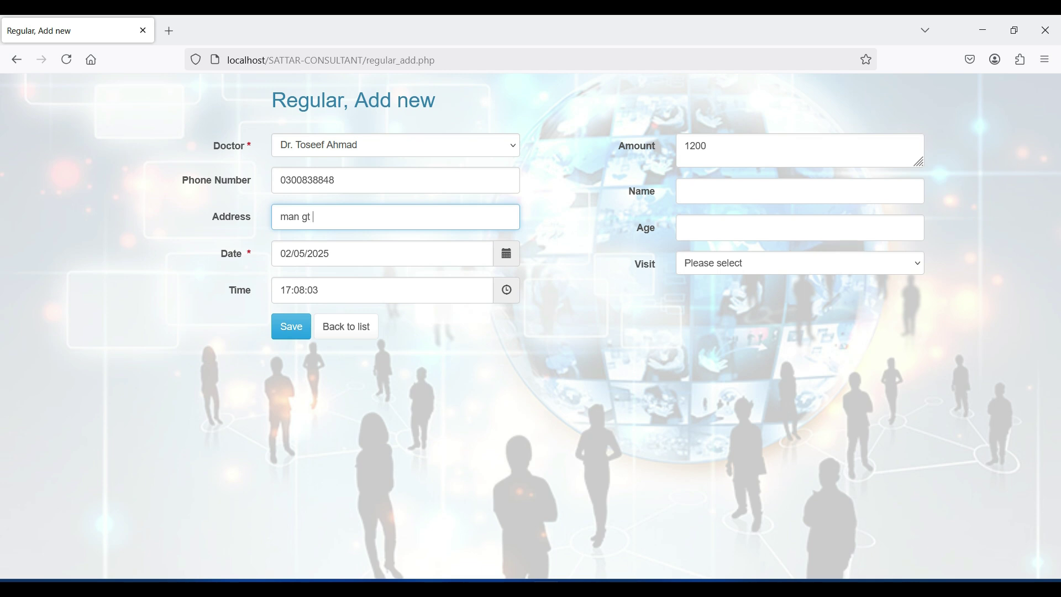
{"action": "left_click", "coordinate": [690, 189]}
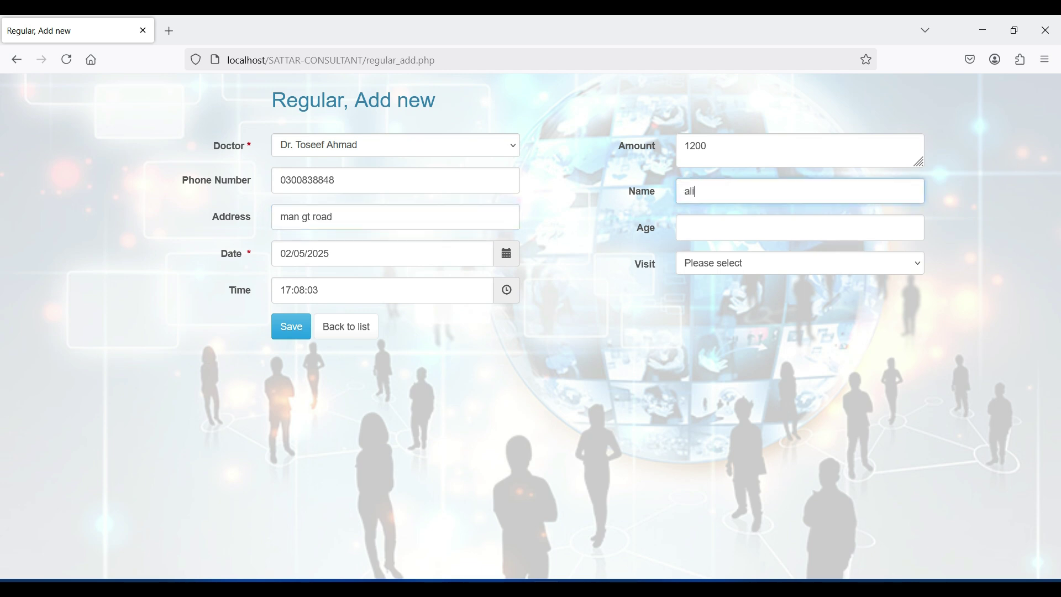
{"action": "left_click", "coordinate": [712, 231]}
{"action": "type", "text": "30"}
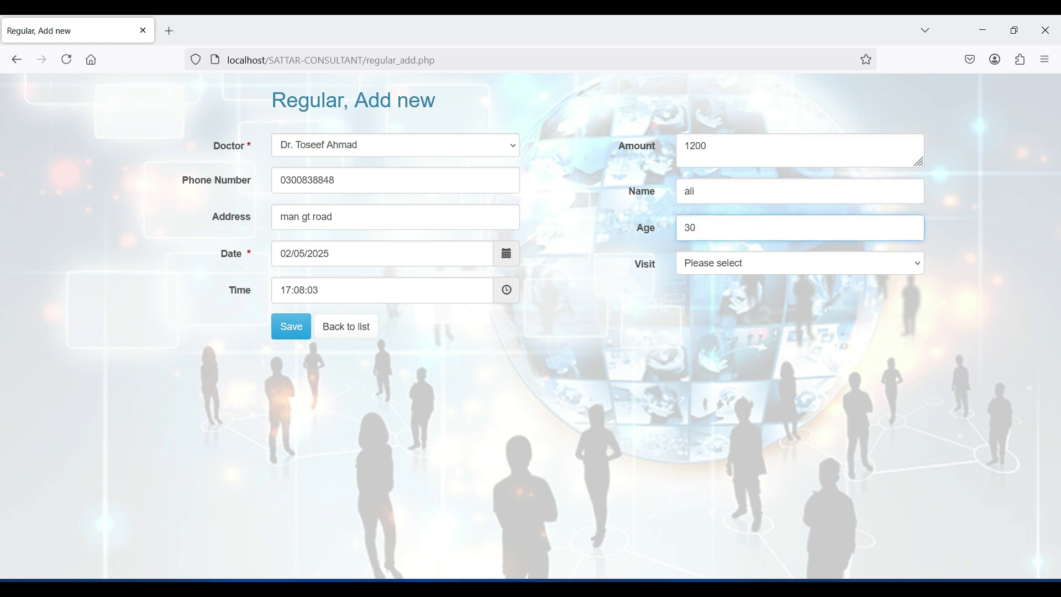
{"action": "left_click", "coordinate": [310, 331]}
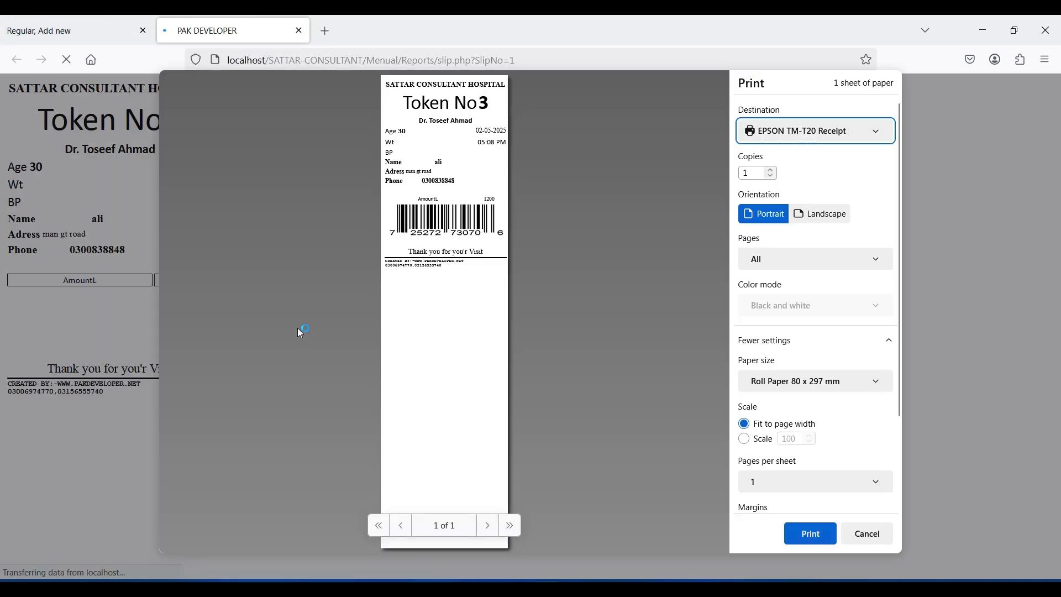
Step: Print Token No 3, then start a re-visit slip reusing the returning patient's saved details
{"action": "key", "text": "Escape"}
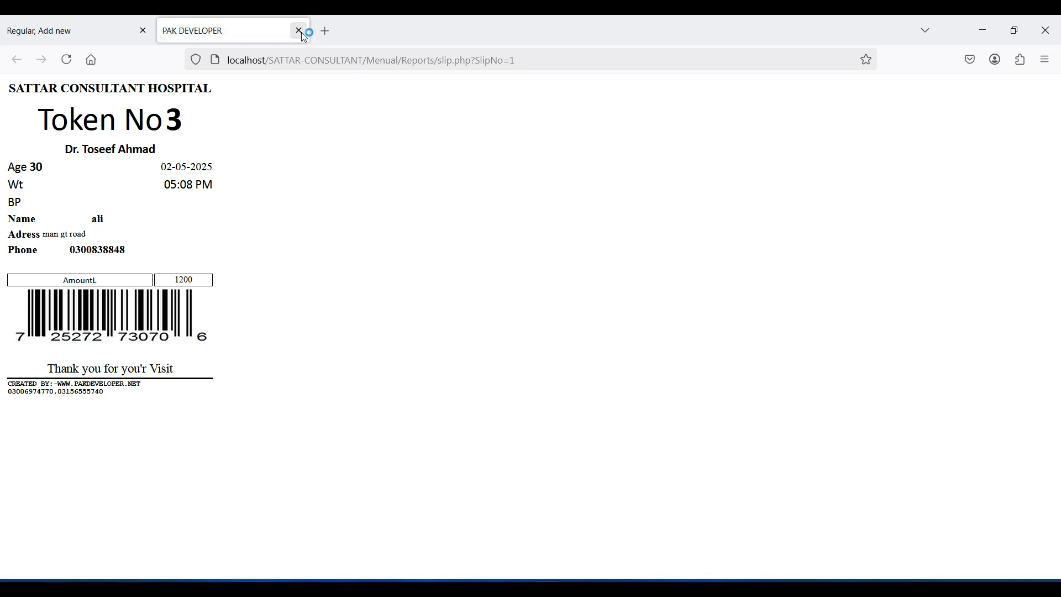
{"action": "left_click", "coordinate": [300, 31]}
{"action": "left_click", "coordinate": [408, 233]}
{"action": "left_click", "coordinate": [394, 274]}
{"action": "left_click", "coordinate": [362, 279]}
{"action": "type", "text": "03"}
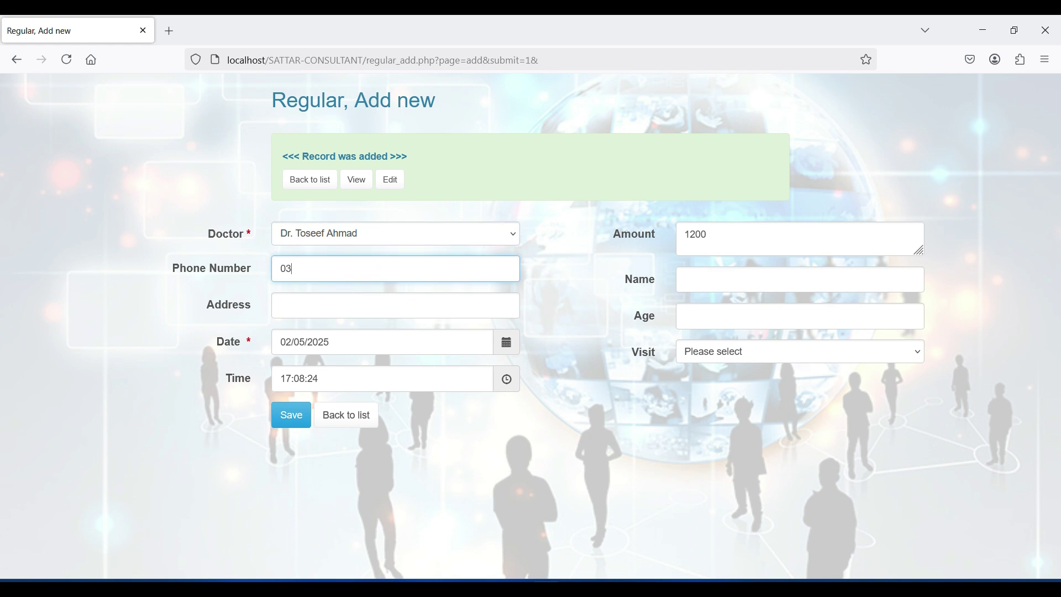
{"action": "type", "text": "00"}
{"action": "left_click", "coordinate": [343, 300]}
Step: Save the re-visit slip as Token No 4, print it, and return to the slip list
{"action": "left_click", "coordinate": [292, 420]}
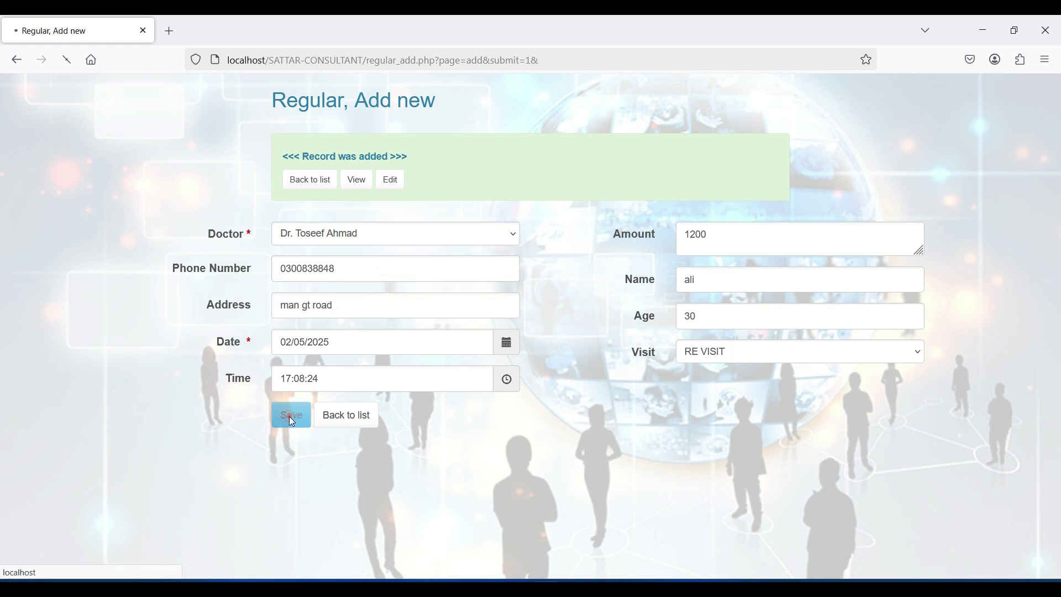
{"action": "key", "text": "Escape"}
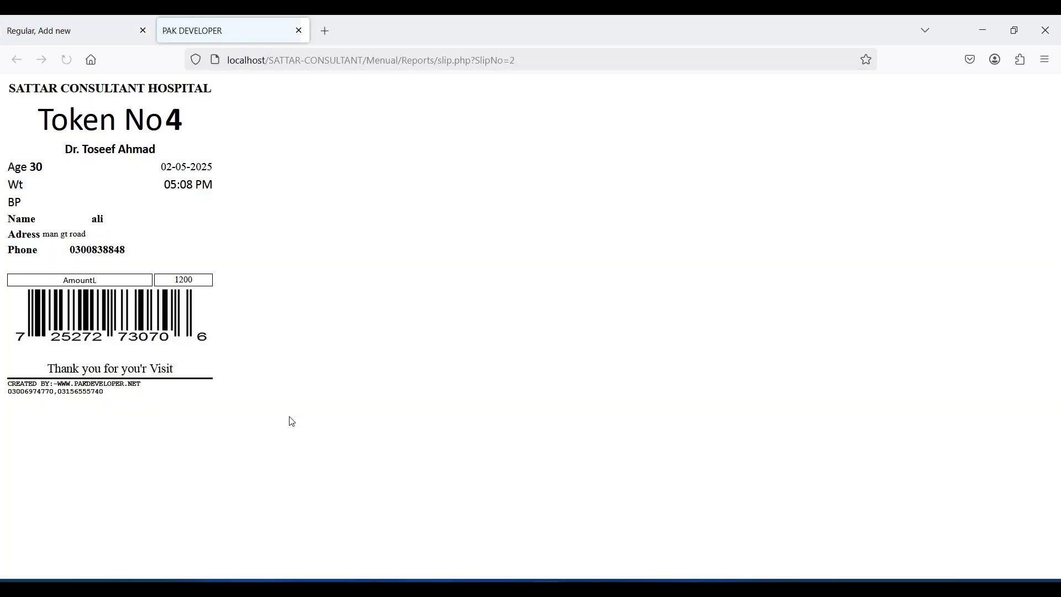
{"action": "left_click", "coordinate": [299, 31]}
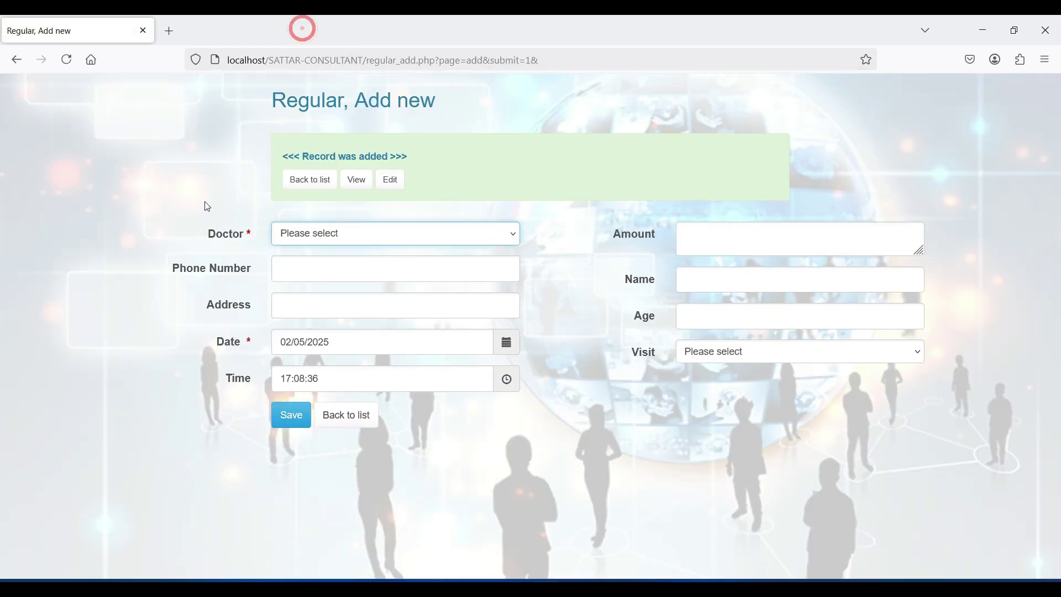
{"action": "left_click", "coordinate": [348, 417]}
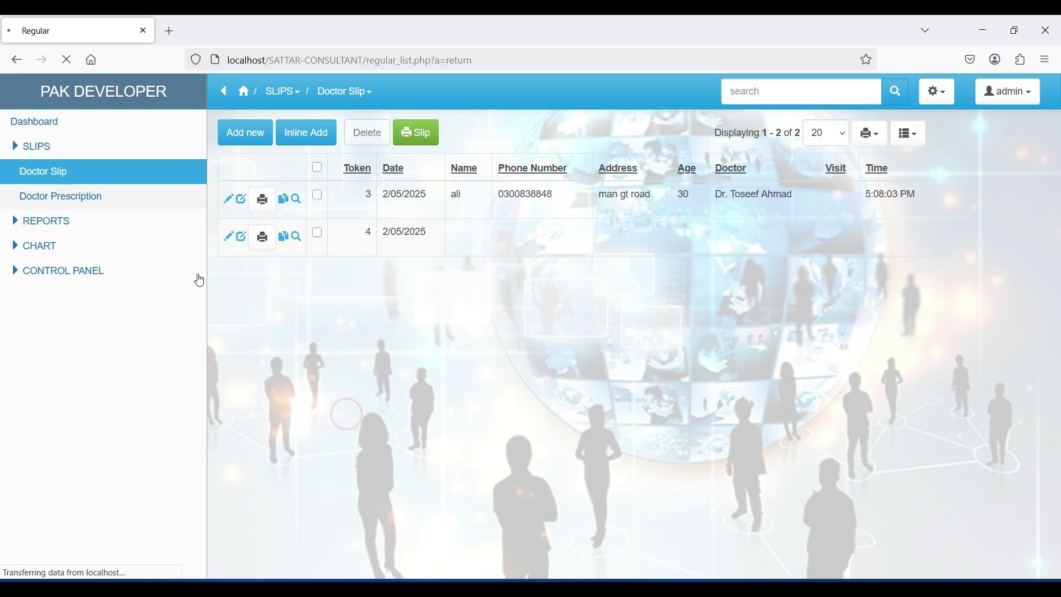
Step: Start a Doctor Prescription for token 3, pulling in the patient's details
{"action": "left_click", "coordinate": [86, 199]}
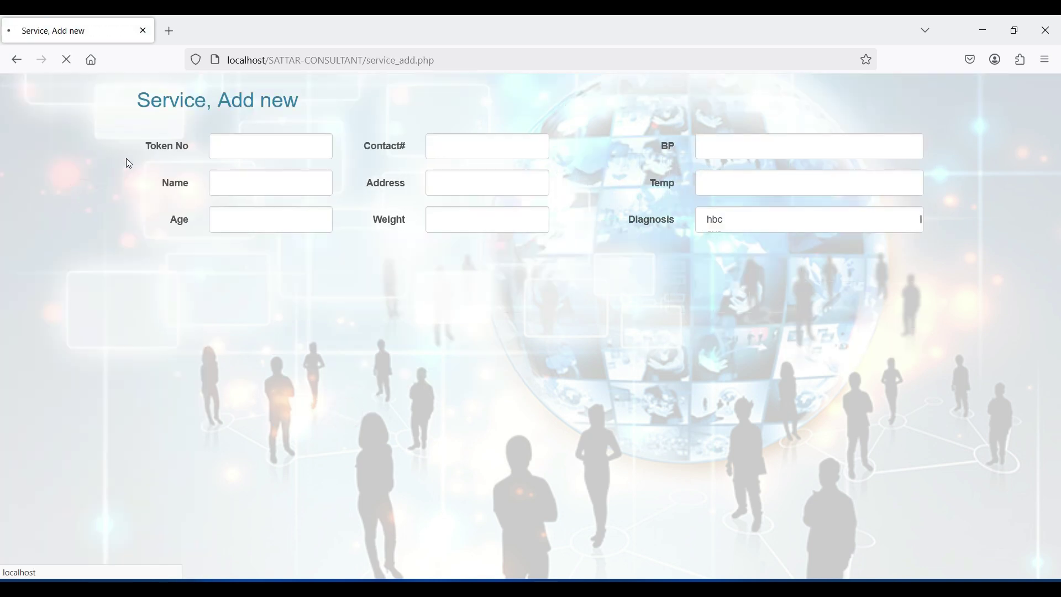
{"action": "left_click", "coordinate": [235, 154]}
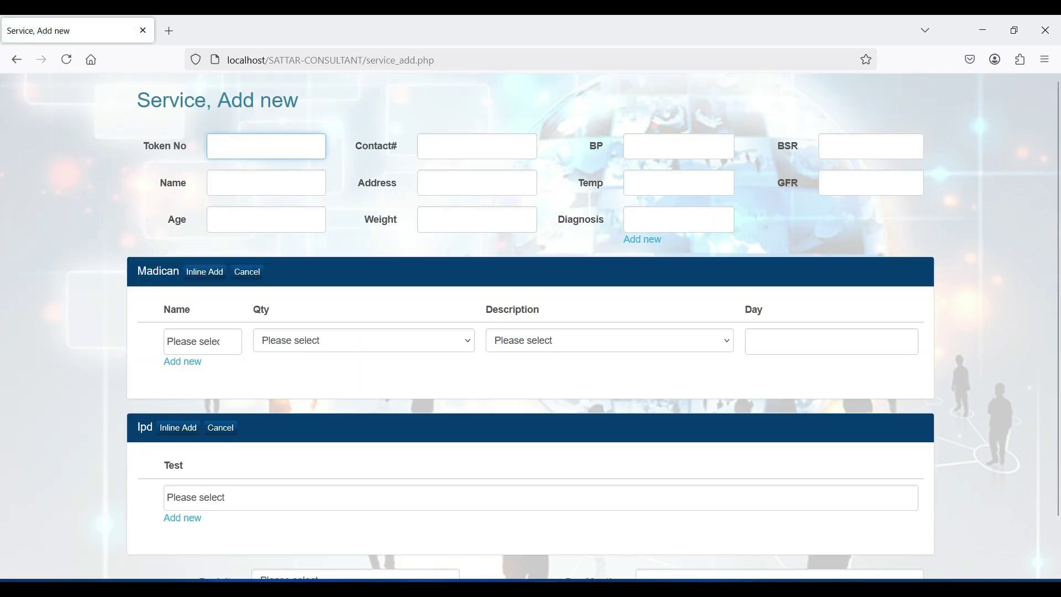
{"action": "left_click", "coordinate": [237, 174]}
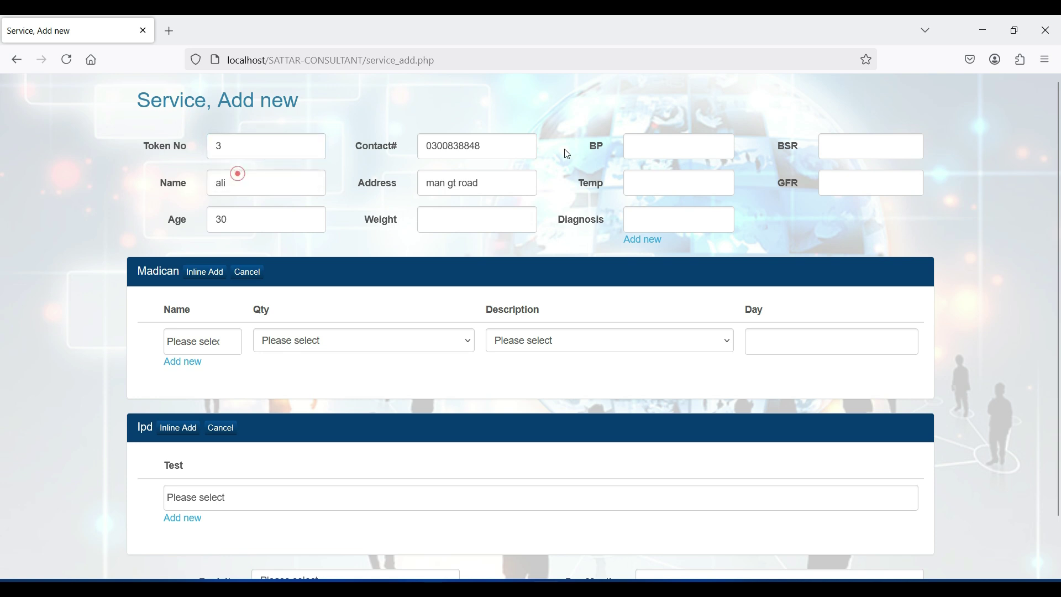
Step: Record BP 30, BSR 300, Temp 30 and a knife-injury diagnosis
{"action": "left_click", "coordinate": [684, 150]}
{"action": "type", "text": "30"}
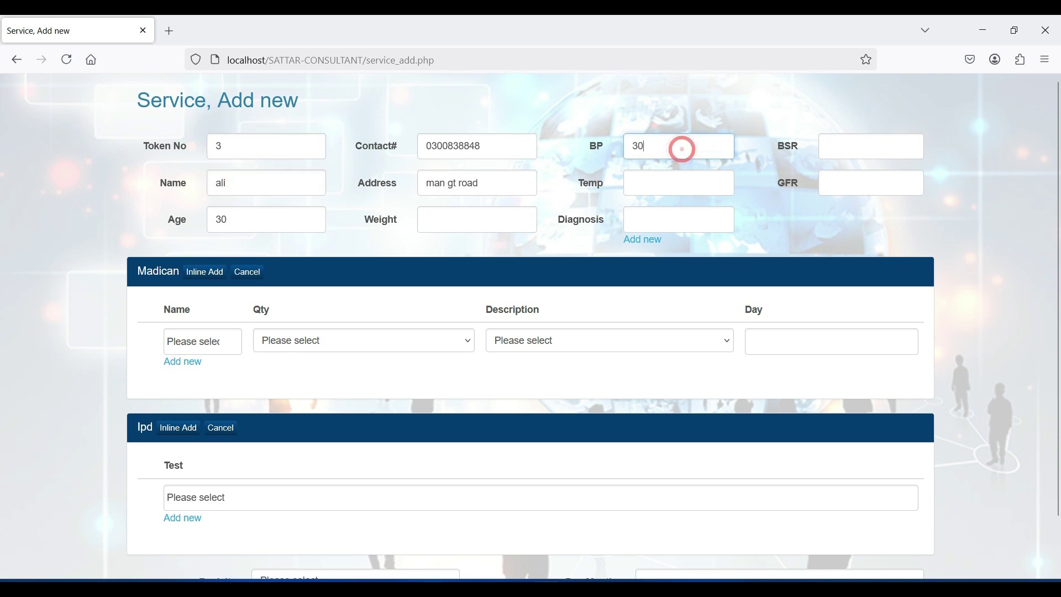
{"action": "type", "text": "300"}
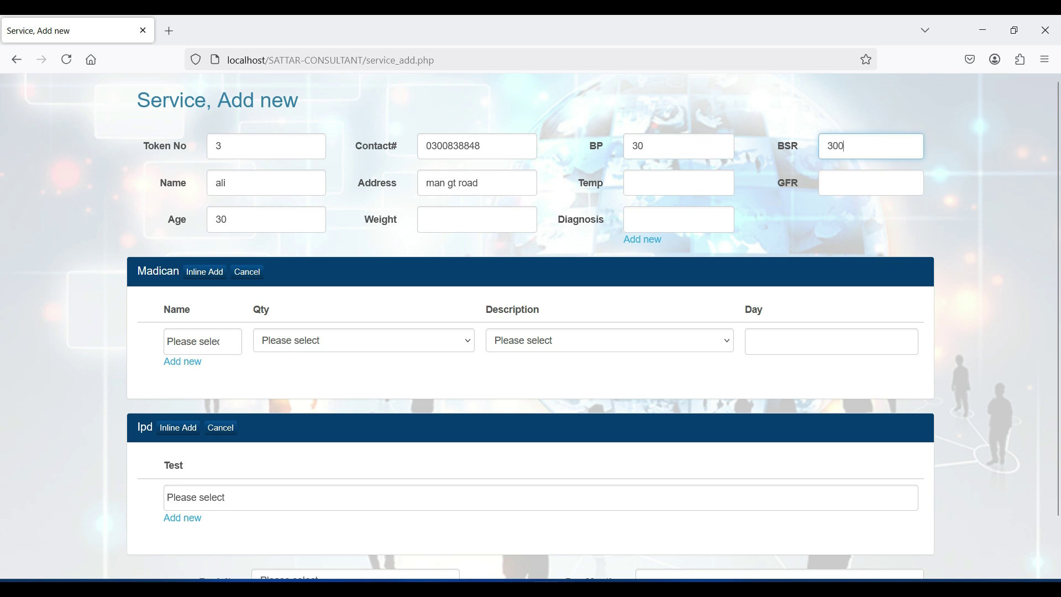
{"action": "left_click", "coordinate": [713, 193]}
{"action": "type", "text": "30"}
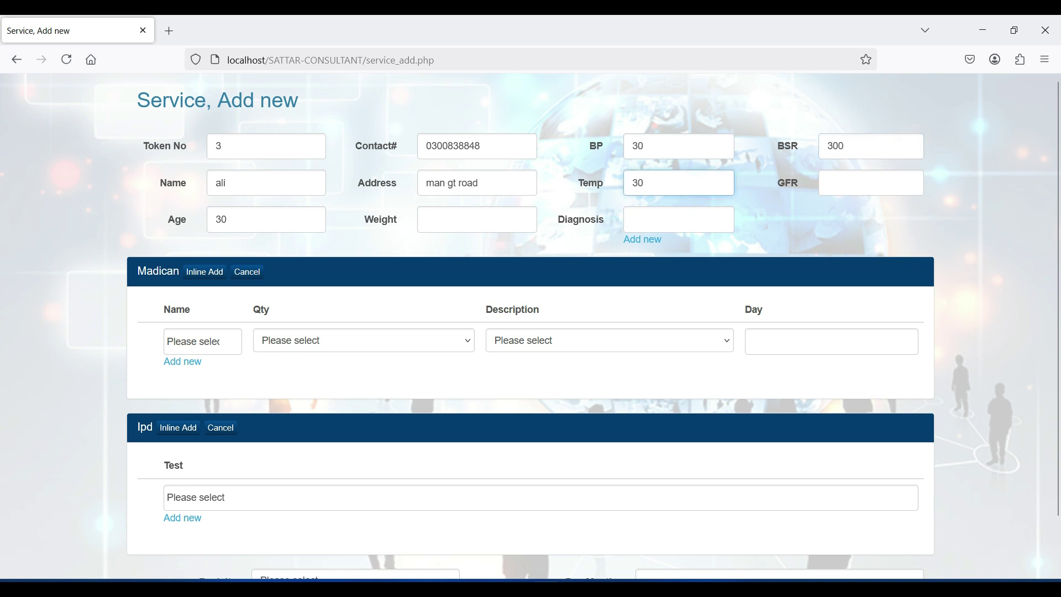
{"action": "left_click", "coordinate": [658, 226]}
{"action": "type", "text": "4"}
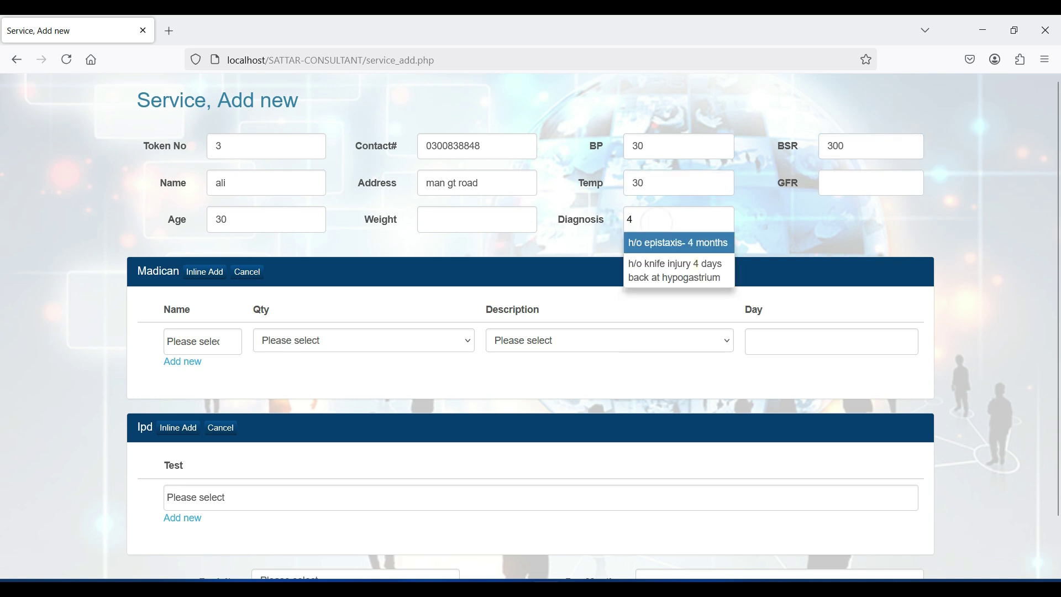
{"action": "left_click", "coordinate": [665, 260]}
Step: Prescribe a-calm 5, every 7 days, half tablet morning and evening, for 2 days
{"action": "left_click", "coordinate": [219, 369]}
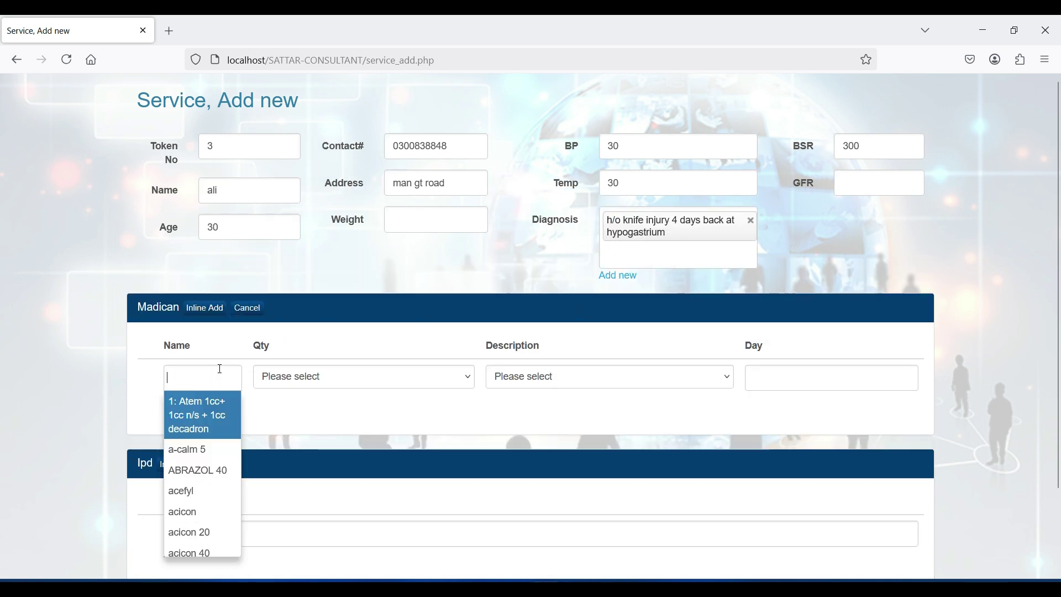
{"action": "left_click", "coordinate": [188, 449]}
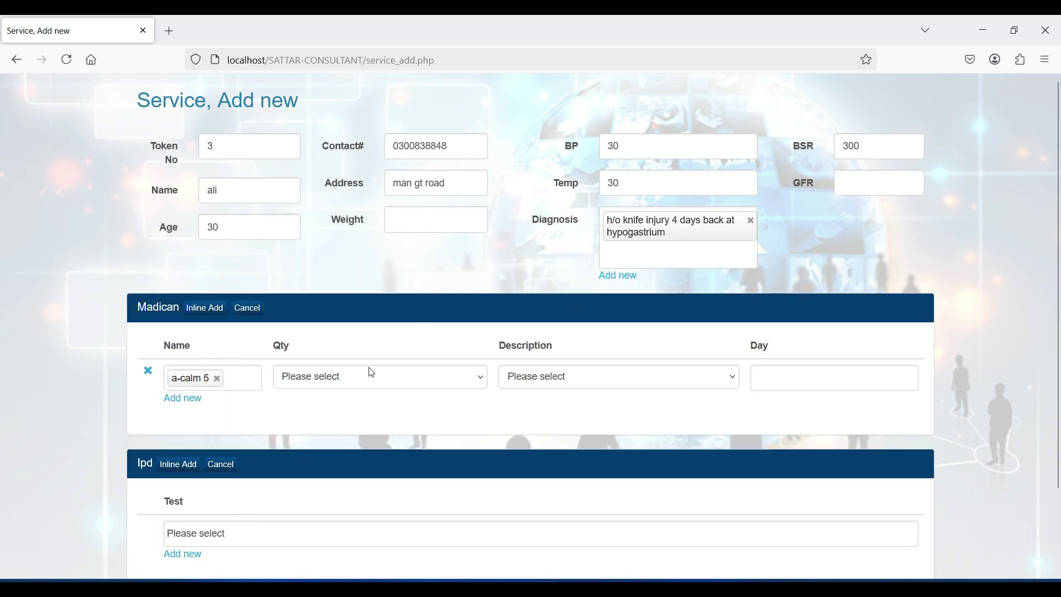
{"action": "left_click", "coordinate": [368, 371]}
{"action": "left_click", "coordinate": [365, 334]}
{"action": "left_click", "coordinate": [556, 374]}
{"action": "left_click", "coordinate": [570, 334]}
{"action": "left_click", "coordinate": [786, 369]}
{"action": "type", "text": "2"}
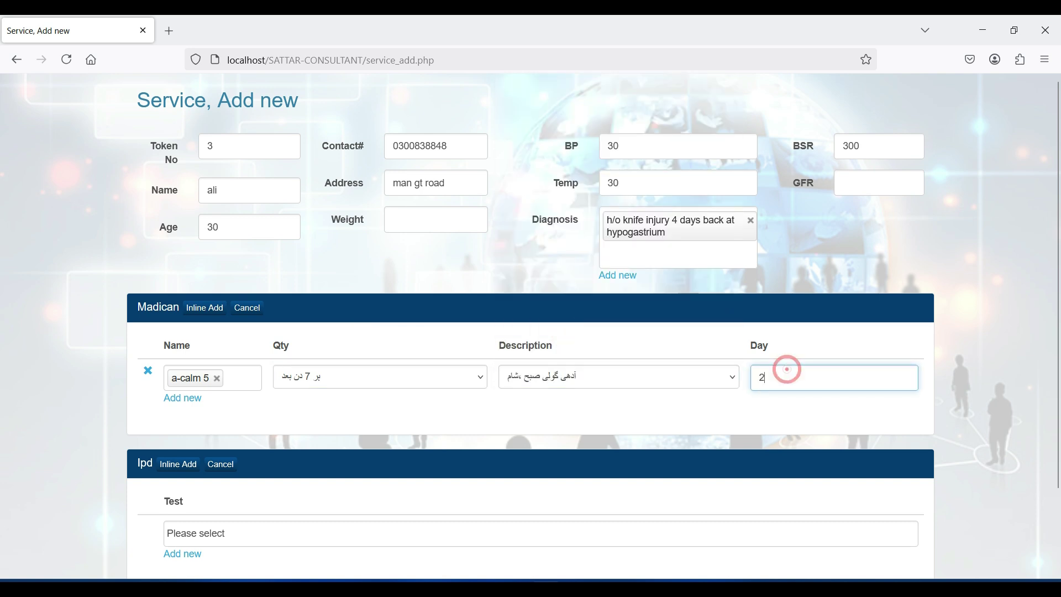
Step: Add a row for ABRAZOL 40, every 7 days, half tablet morning and evening, for 3 days
{"action": "left_click", "coordinate": [205, 309]}
{"action": "left_click", "coordinate": [215, 370]}
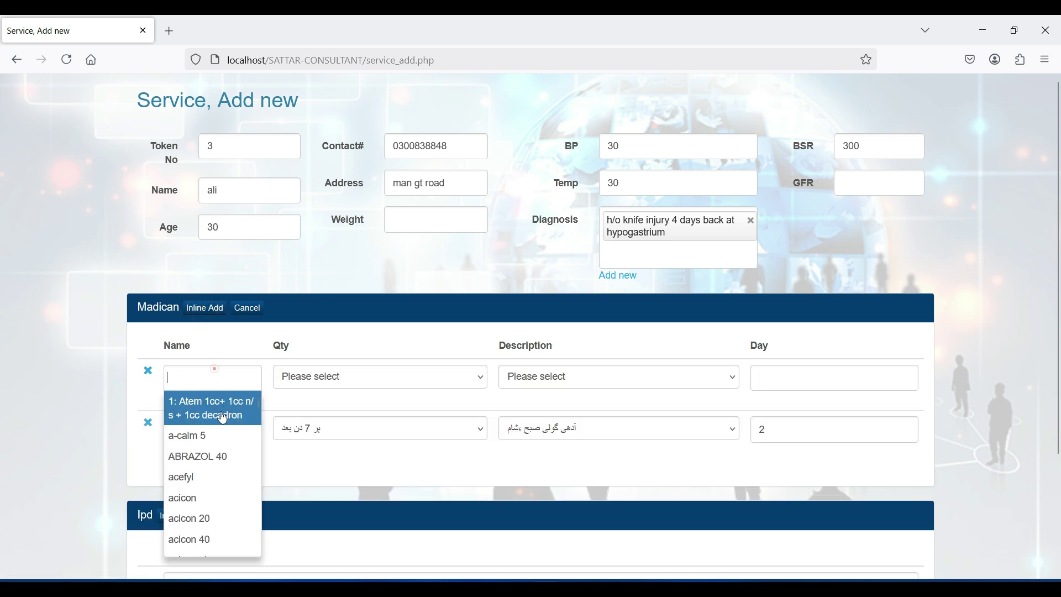
{"action": "left_click", "coordinate": [212, 456]}
{"action": "left_click", "coordinate": [440, 385]}
{"action": "left_click", "coordinate": [416, 337]}
{"action": "left_click", "coordinate": [723, 380]}
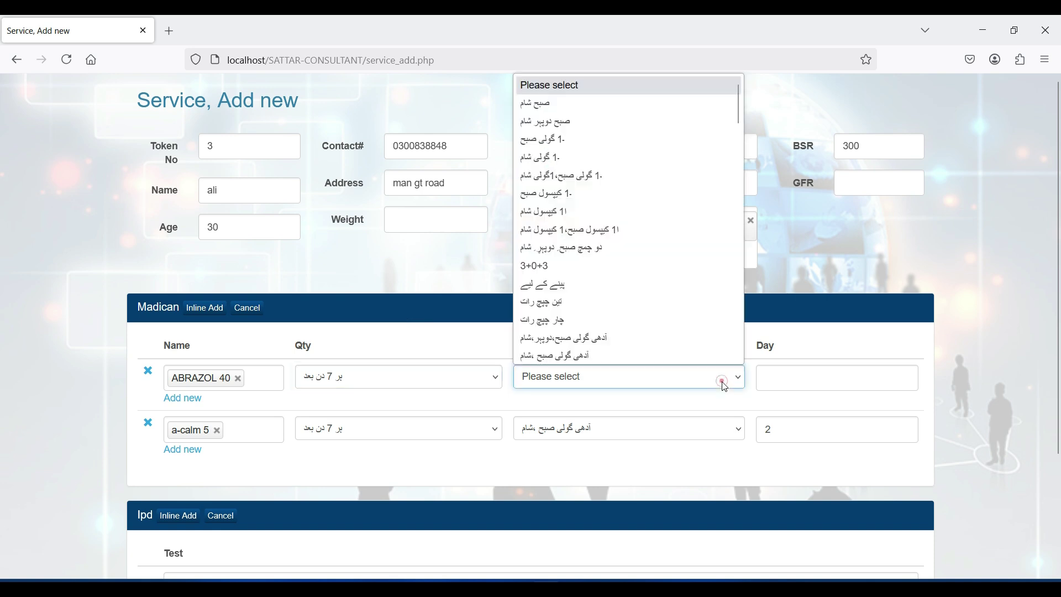
{"action": "left_click", "coordinate": [684, 353]}
{"action": "left_click", "coordinate": [776, 381]}
{"action": "type", "text": "3"}
{"action": "left_click_drag", "start_coordinate": [1055, 225], "coordinate": [1056, 374]}
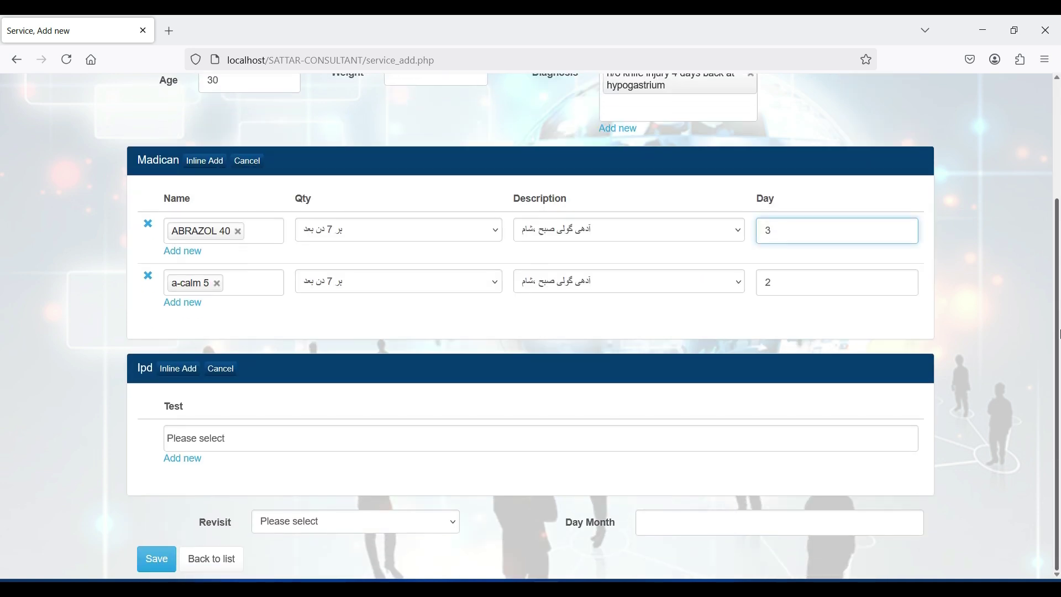
{"action": "left_click", "coordinate": [731, 441]}
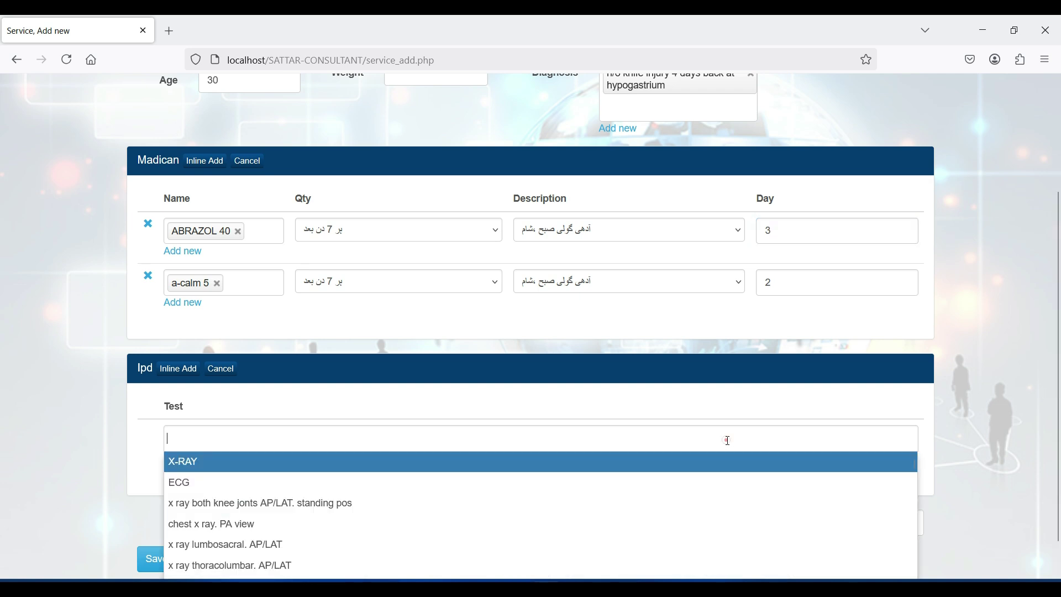
Step: Add the chest x ray PA view test and a month revisit, then save the record
{"action": "left_click", "coordinate": [601, 522]}
{"action": "left_click", "coordinate": [361, 526]}
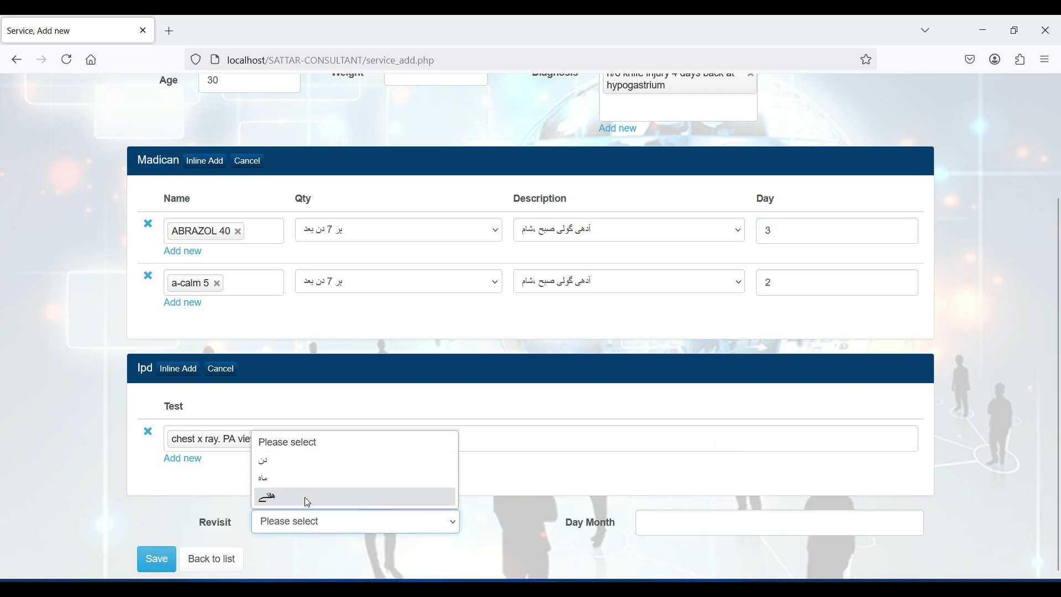
{"action": "left_click", "coordinate": [301, 479]}
{"action": "left_click", "coordinate": [656, 525]}
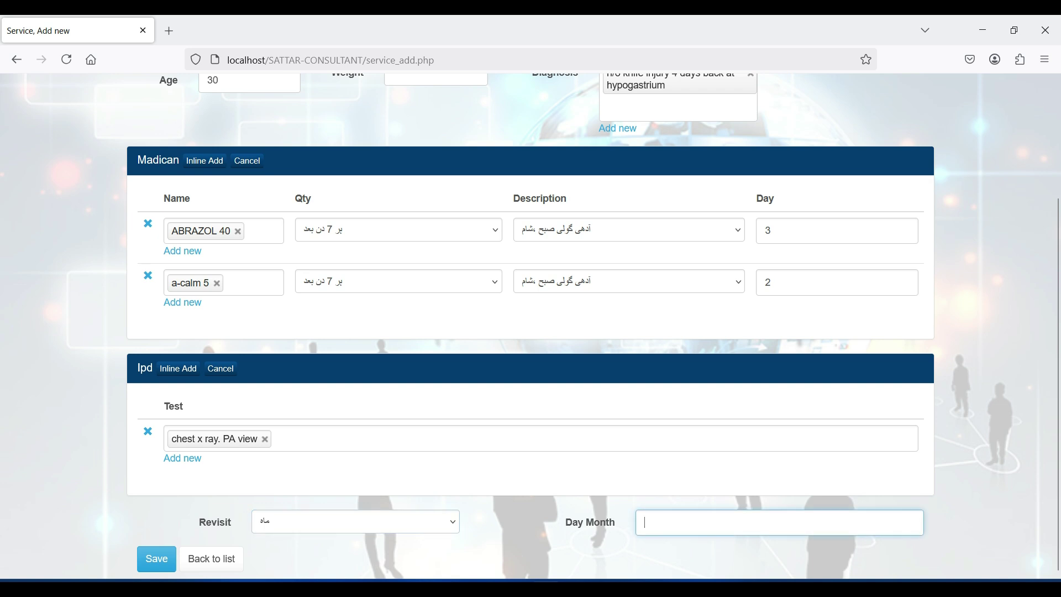
{"action": "left_click", "coordinate": [154, 559]}
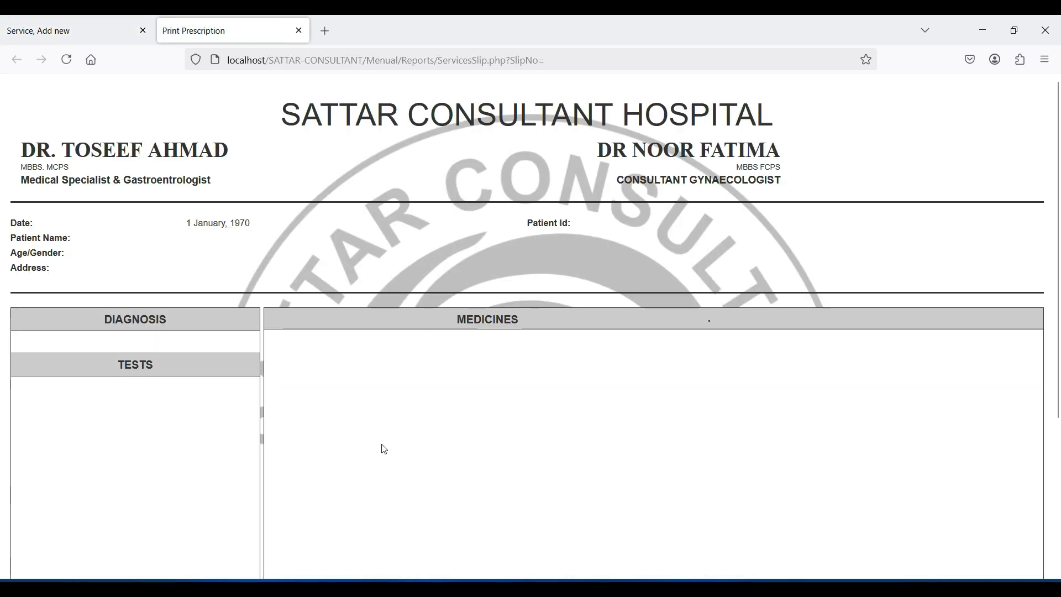
Step: Reload and close the Print Prescription tab, then return to the Doctor Prescription list
{"action": "left_click", "coordinate": [66, 57]}
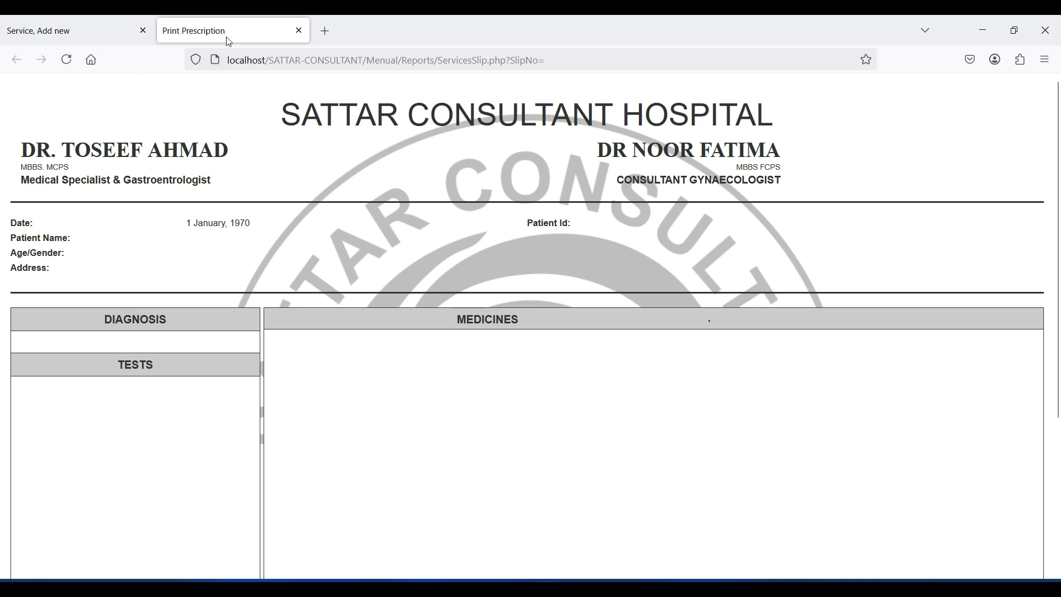
{"action": "left_click", "coordinate": [66, 59]}
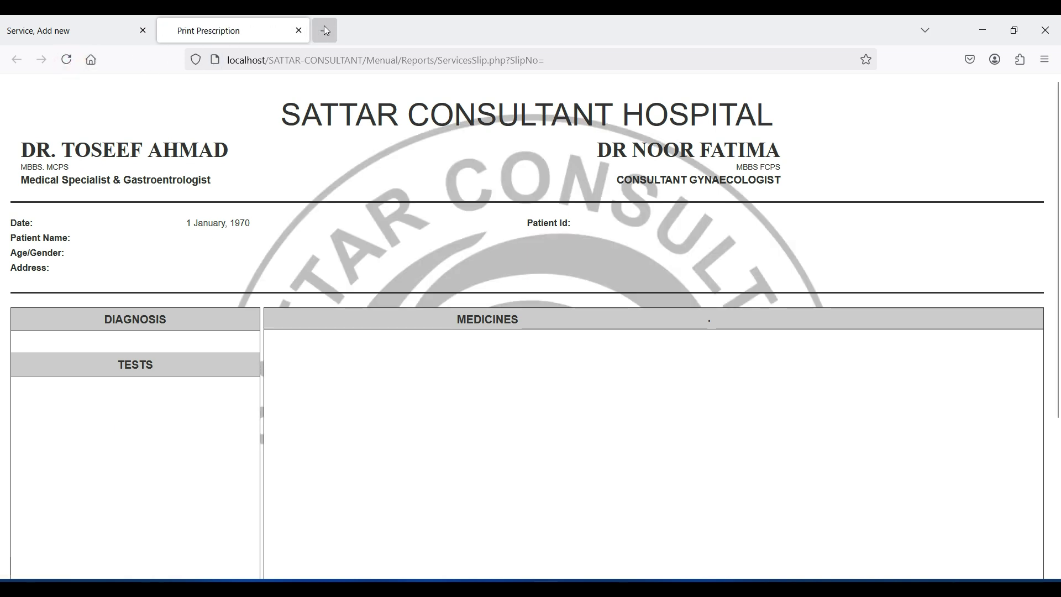
{"action": "left_click", "coordinate": [299, 30]}
{"action": "left_click", "coordinate": [187, 194]}
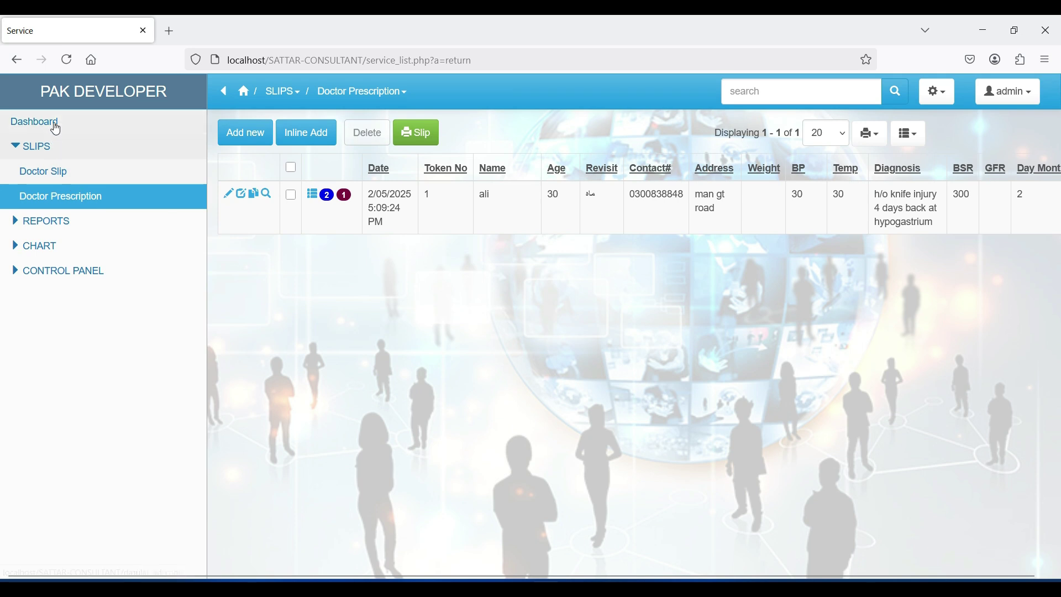
Step: View the dashboard and the Daily Token, Docter Slip, Doctor Partition and Re visit reports
{"action": "left_click", "coordinate": [56, 127]}
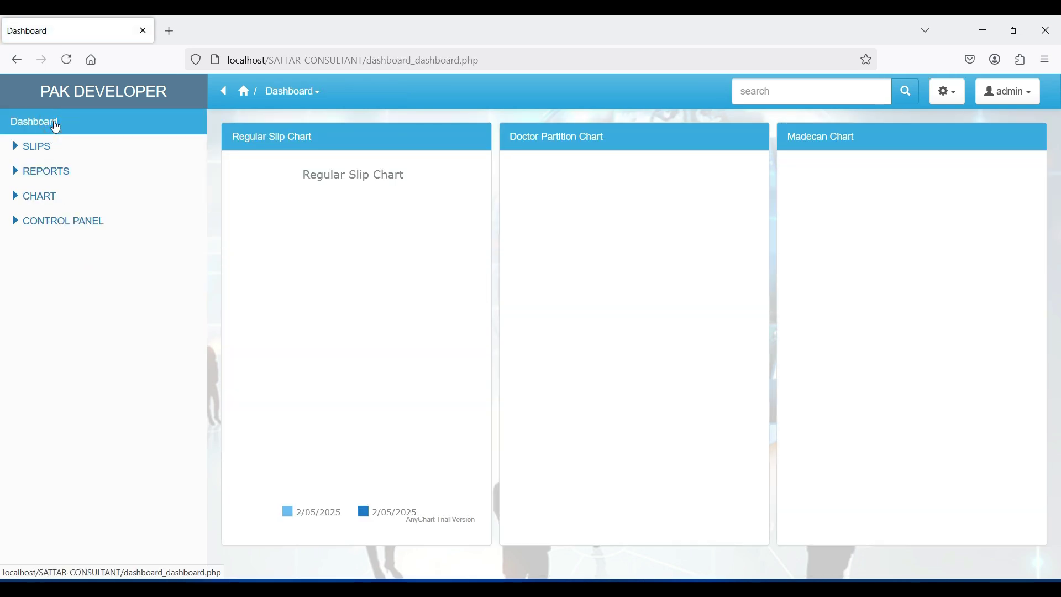
{"action": "left_click", "coordinate": [49, 175]}
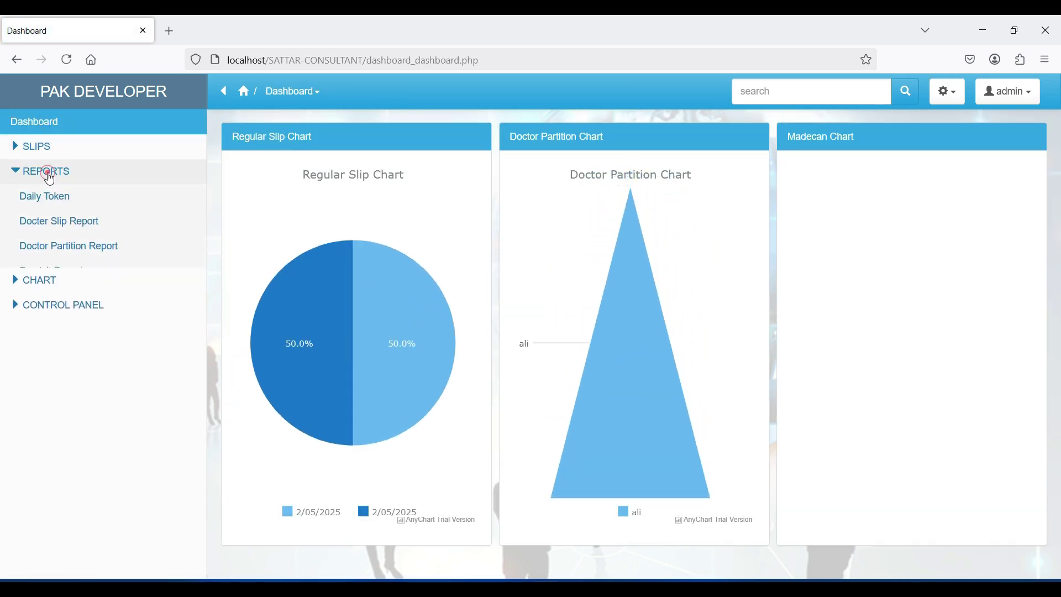
{"action": "left_click", "coordinate": [55, 207]}
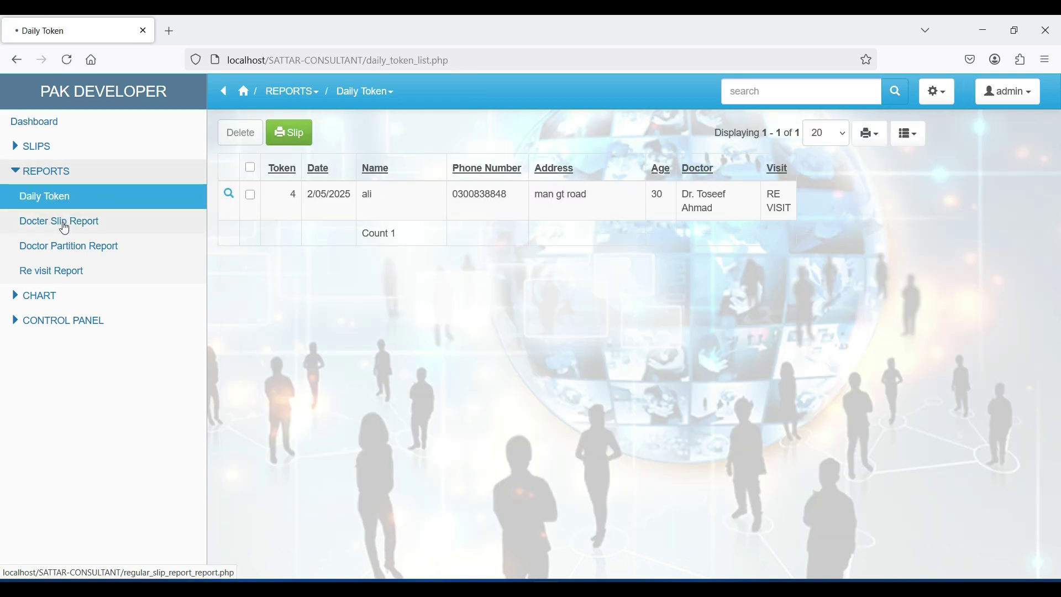
{"action": "left_click", "coordinate": [63, 223]}
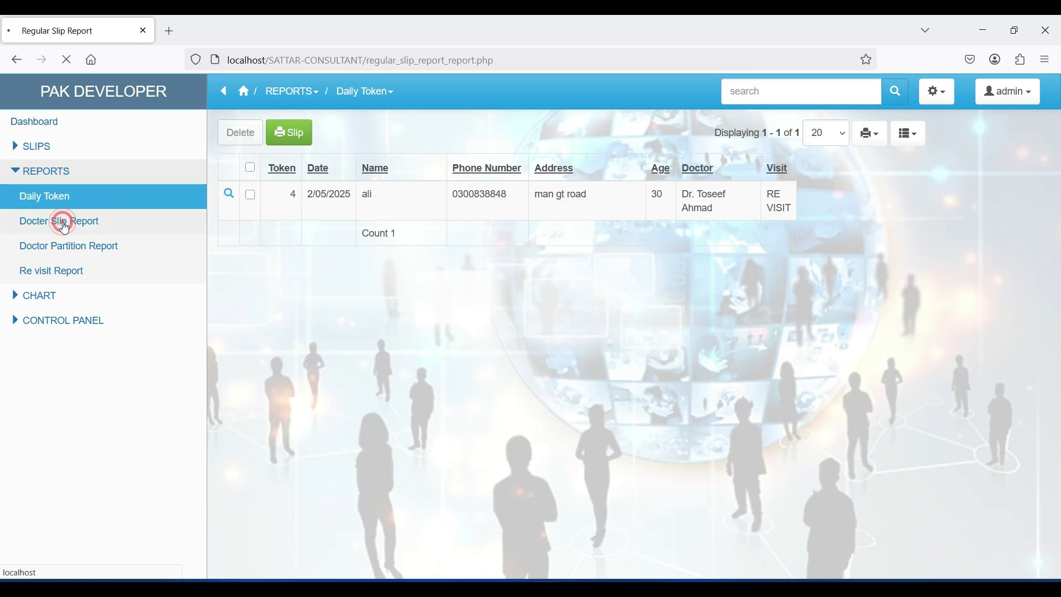
{"action": "left_click", "coordinate": [70, 245]}
{"action": "left_click", "coordinate": [54, 281]}
Step: View the Docter Slip, Doctor Prescription and Medicine charts, then list the control panel options
{"action": "left_click", "coordinate": [46, 291]}
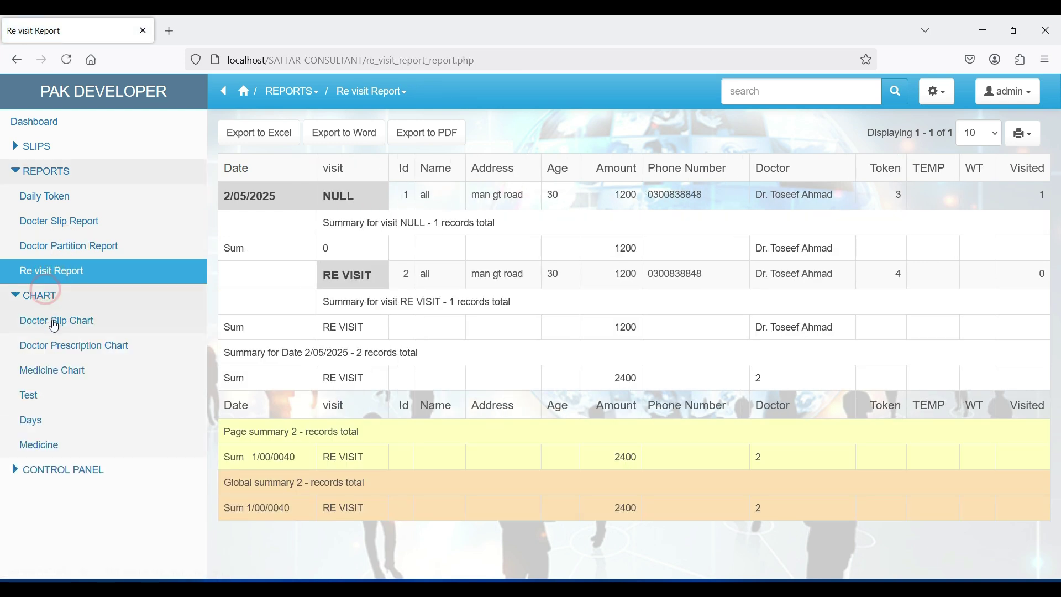
{"action": "left_click", "coordinate": [54, 325]}
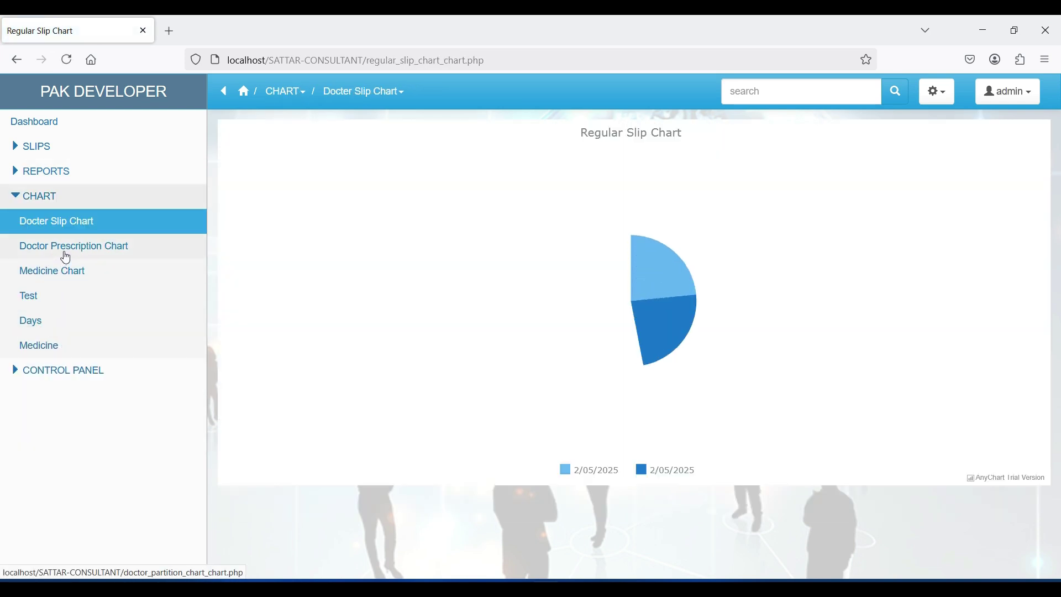
{"action": "left_click", "coordinate": [65, 255]}
{"action": "left_click", "coordinate": [55, 272]}
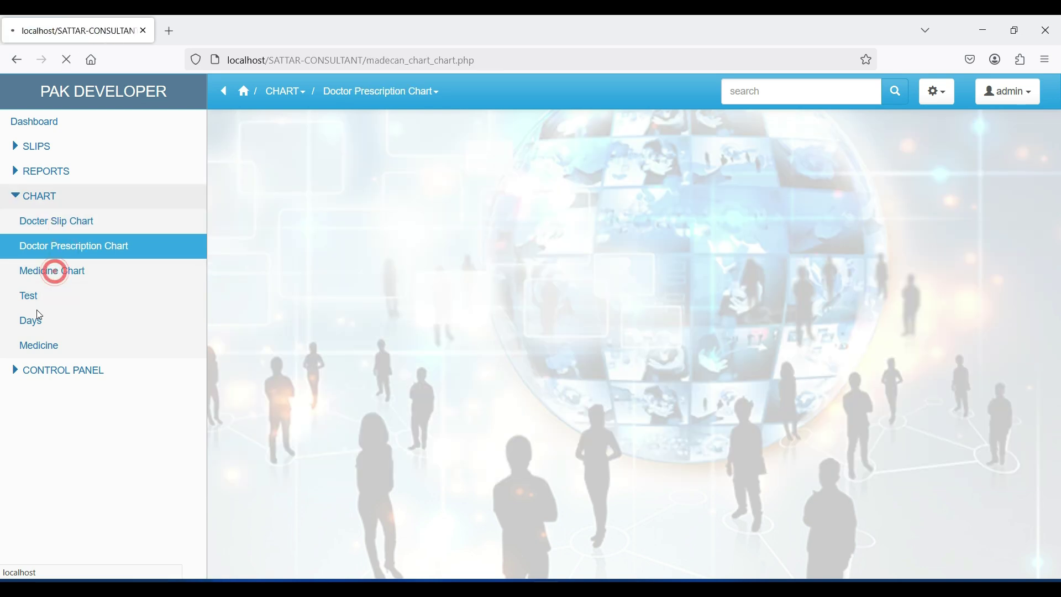
{"action": "left_click", "coordinate": [103, 88]}
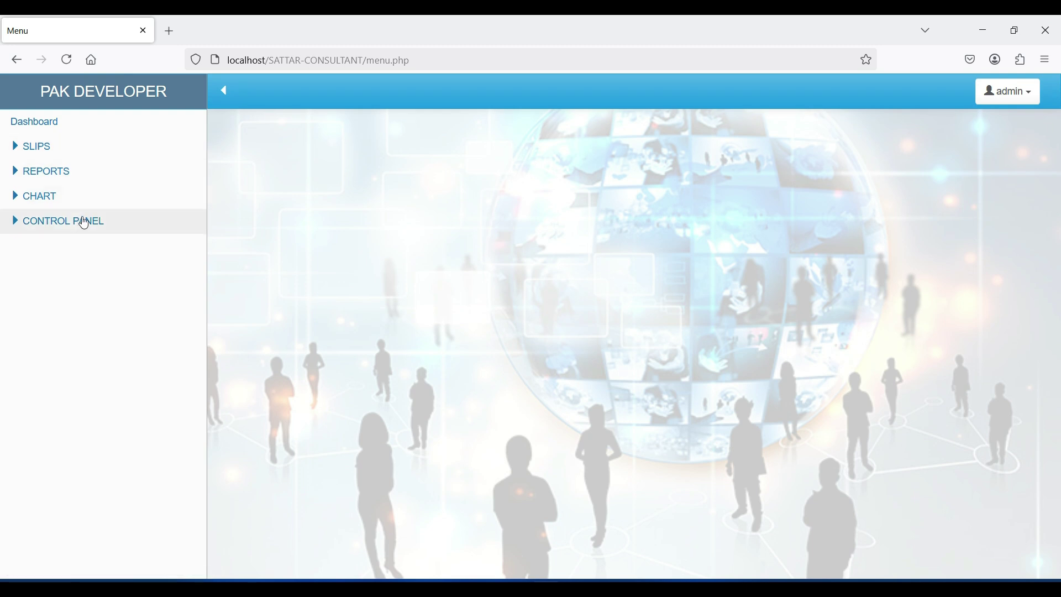
{"action": "left_click", "coordinate": [86, 221]}
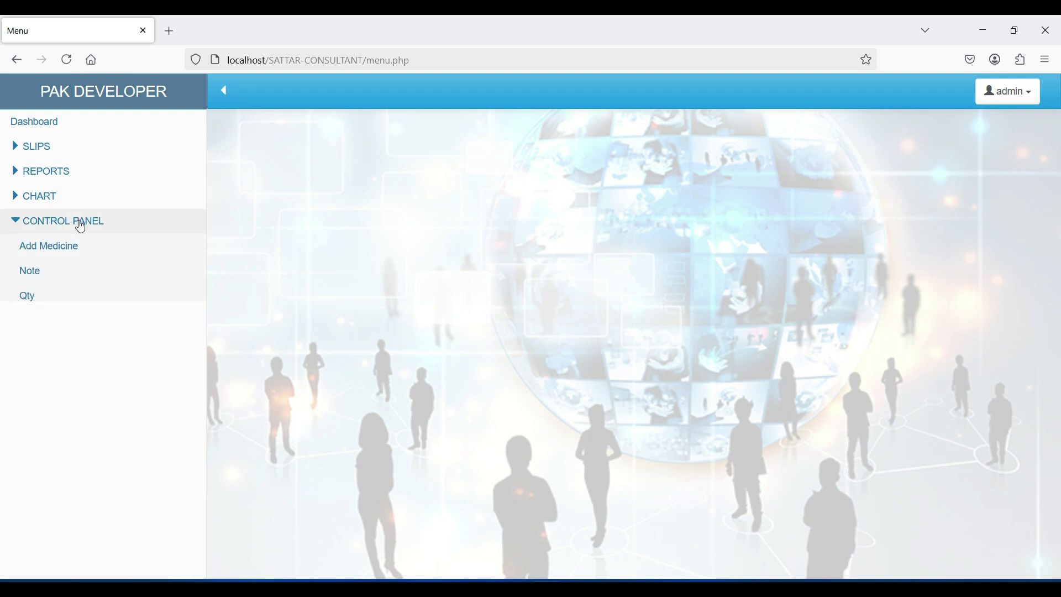
Step: Start a new doctor slip for the listed doctor and enter the patient's phone number
{"action": "left_click", "coordinate": [50, 157]}
{"action": "left_click", "coordinate": [42, 171]}
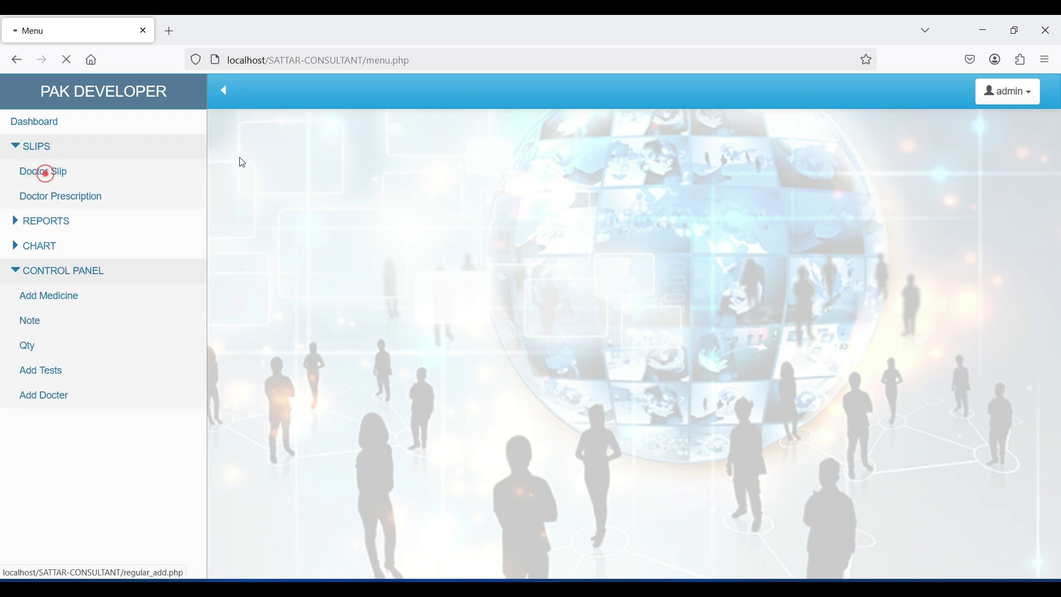
{"action": "left_click", "coordinate": [347, 148]}
{"action": "left_click", "coordinate": [338, 185]}
{"action": "left_click", "coordinate": [338, 187]}
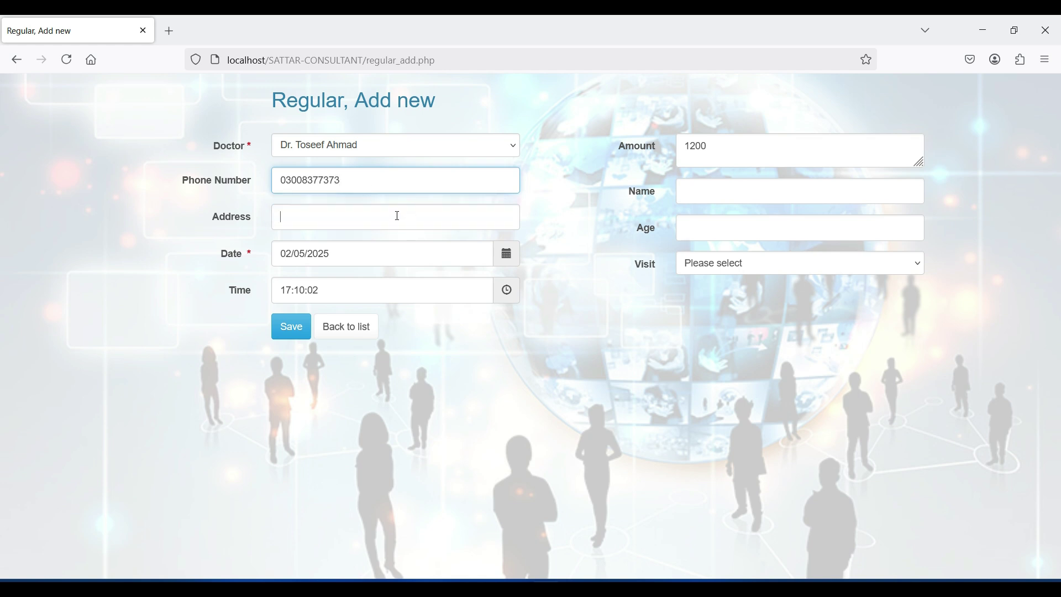
Step: Enter the patient's address, name and age 30, then save to bring up the token slip
{"action": "left_click", "coordinate": [397, 216]}
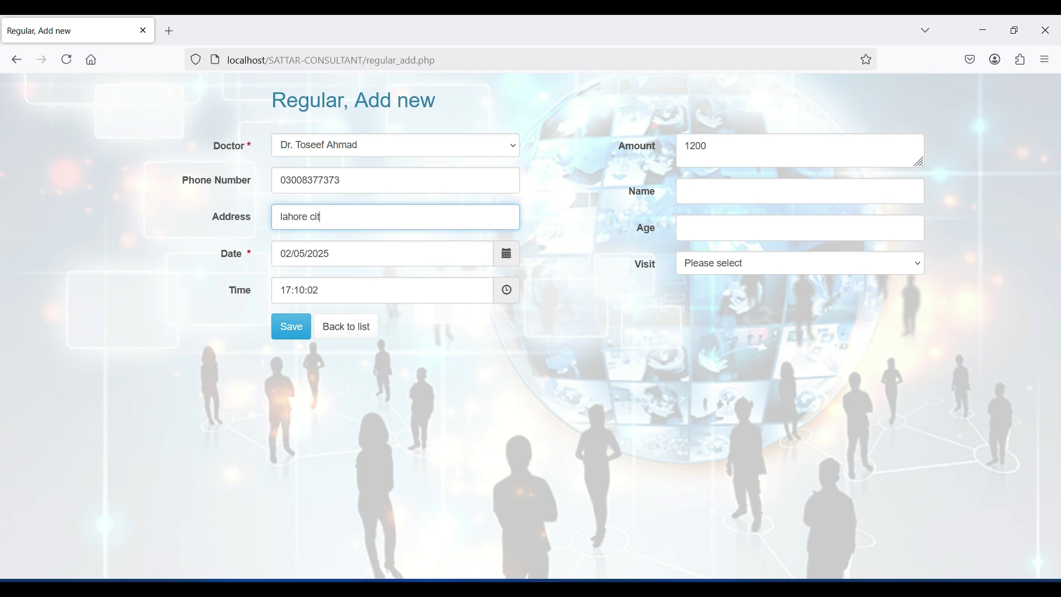
{"action": "left_click", "coordinate": [700, 195]}
{"action": "type", "text": "akbar"}
{"action": "left_click", "coordinate": [702, 221]}
{"action": "type", "text": "30"}
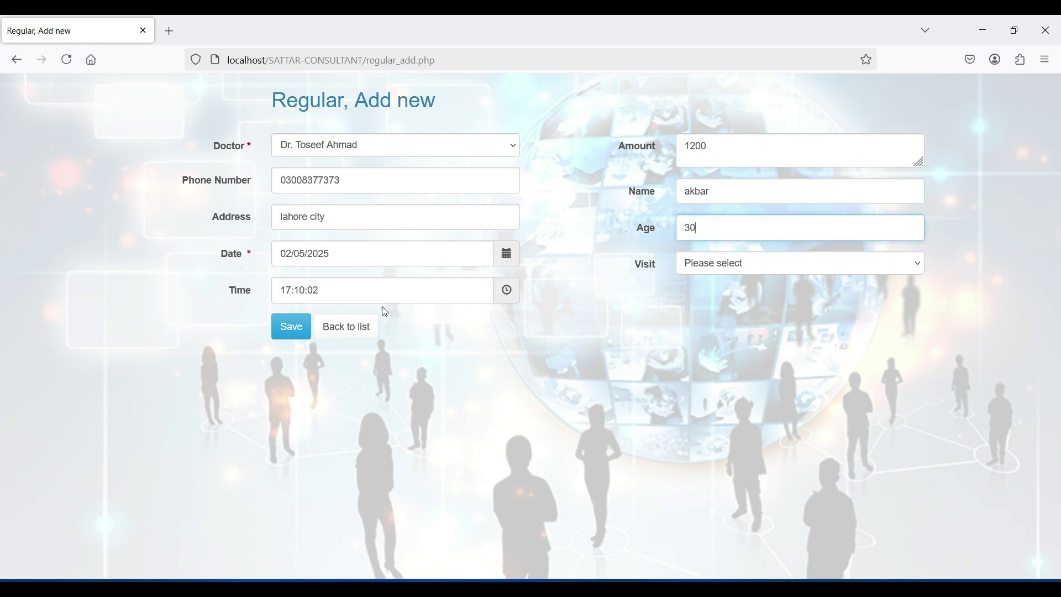
{"action": "left_click", "coordinate": [308, 329]}
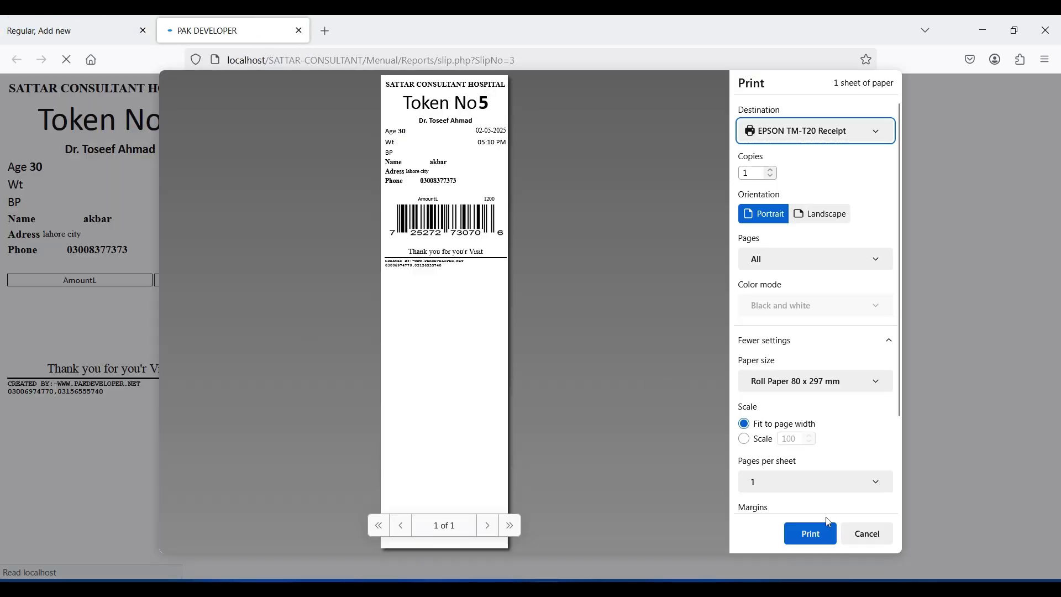
Step: Skip printing the current token slip, close it, and return to the doctor slip list
{"action": "left_click", "coordinate": [877, 535]}
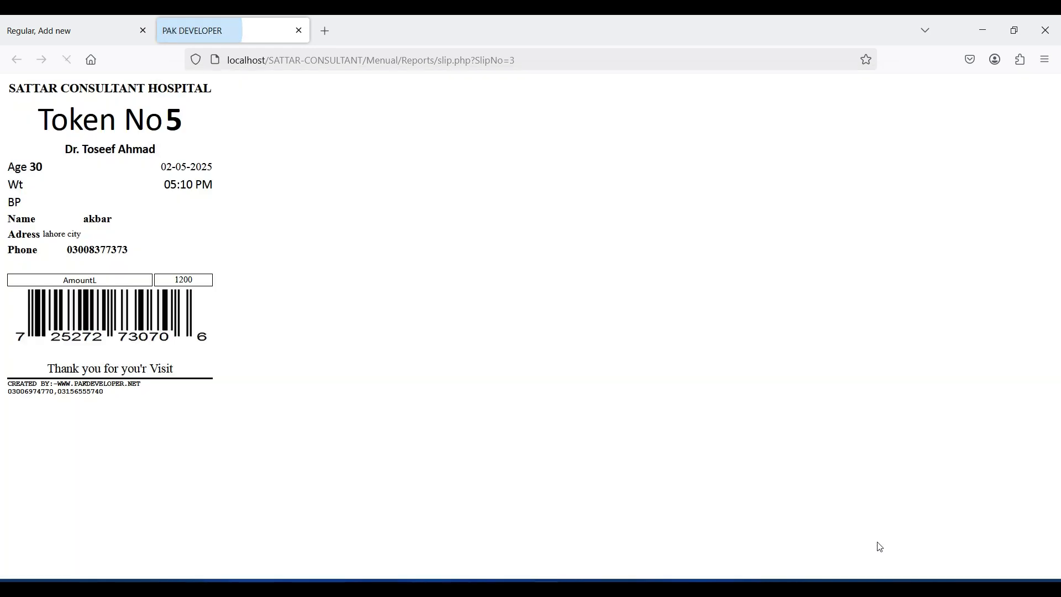
{"action": "left_click", "coordinate": [299, 31]}
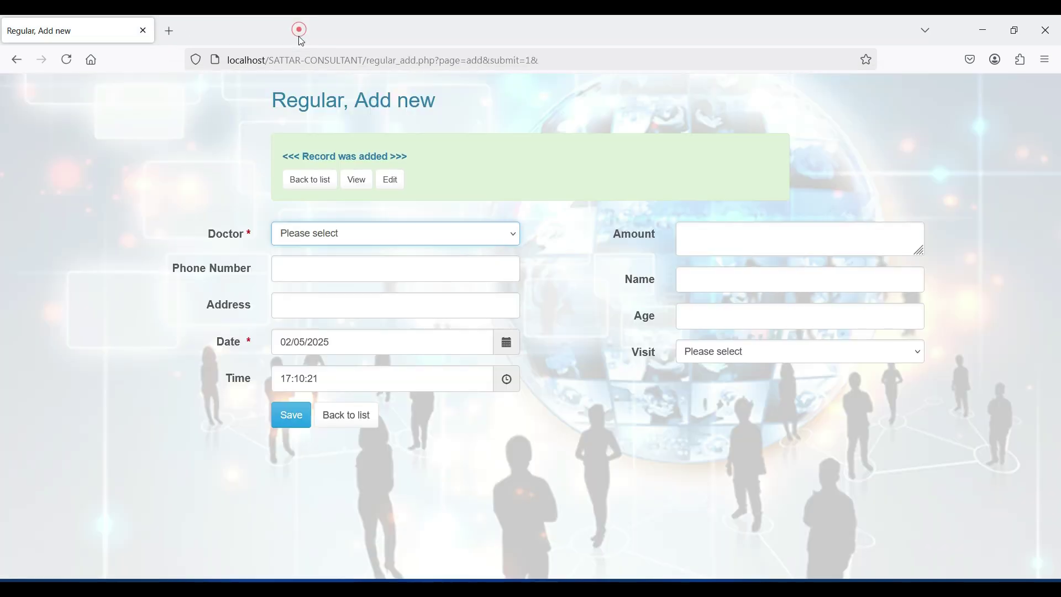
{"action": "left_click", "coordinate": [357, 421]}
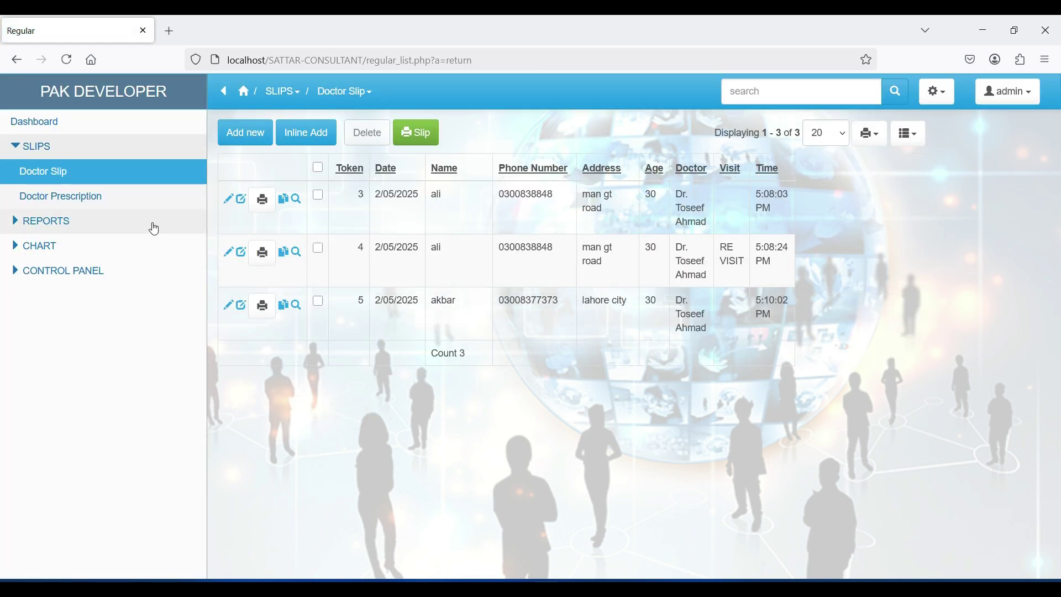
Step: Preview the Token No 3 slip without printing, then begin a new doctor prescription
{"action": "left_click", "coordinate": [265, 206]}
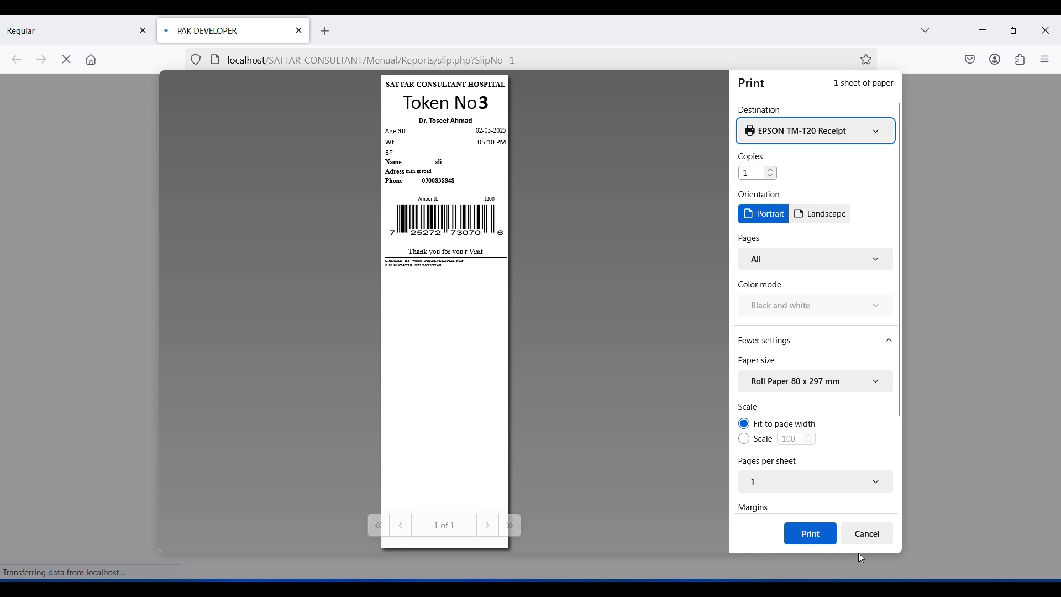
{"action": "left_click", "coordinate": [868, 541]}
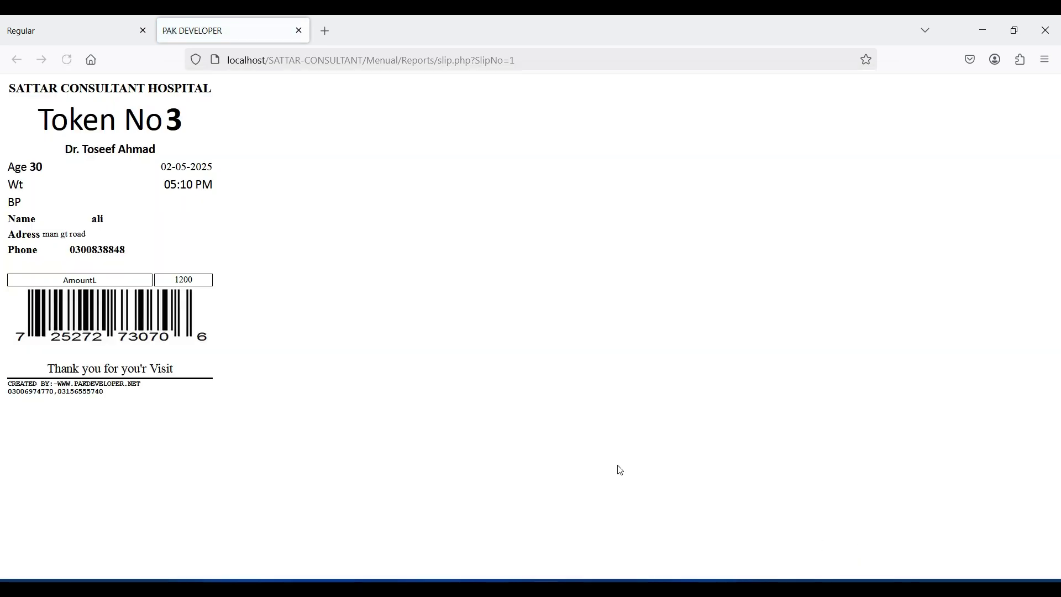
{"action": "left_click", "coordinate": [299, 31]}
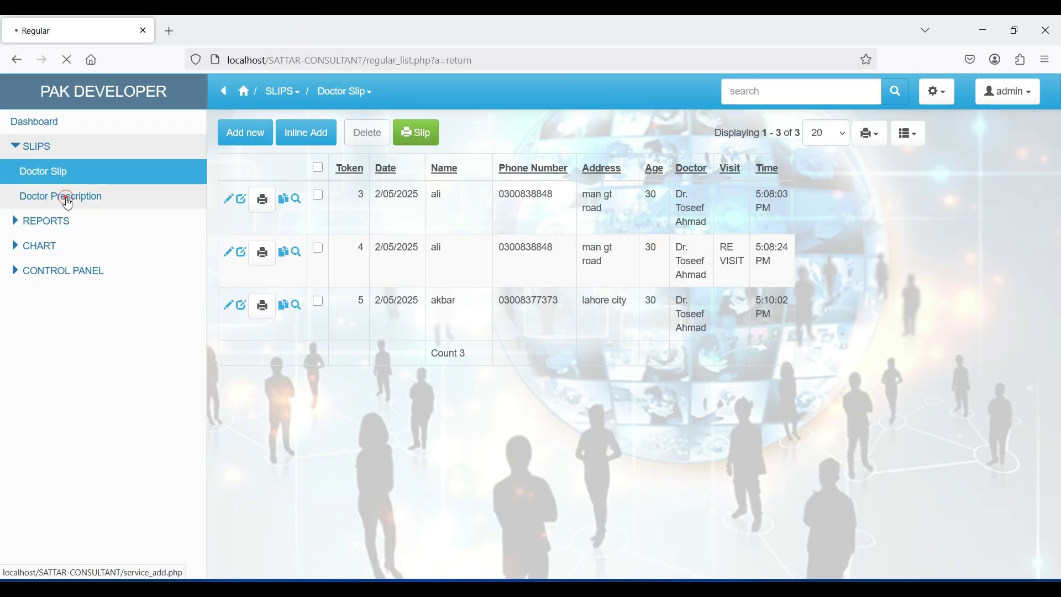
{"action": "left_click", "coordinate": [66, 197]}
Step: Fill in token 4's patient details and prescribe a-calm 5, 10 drops nightly, for 3 days
{"action": "left_click", "coordinate": [247, 147]}
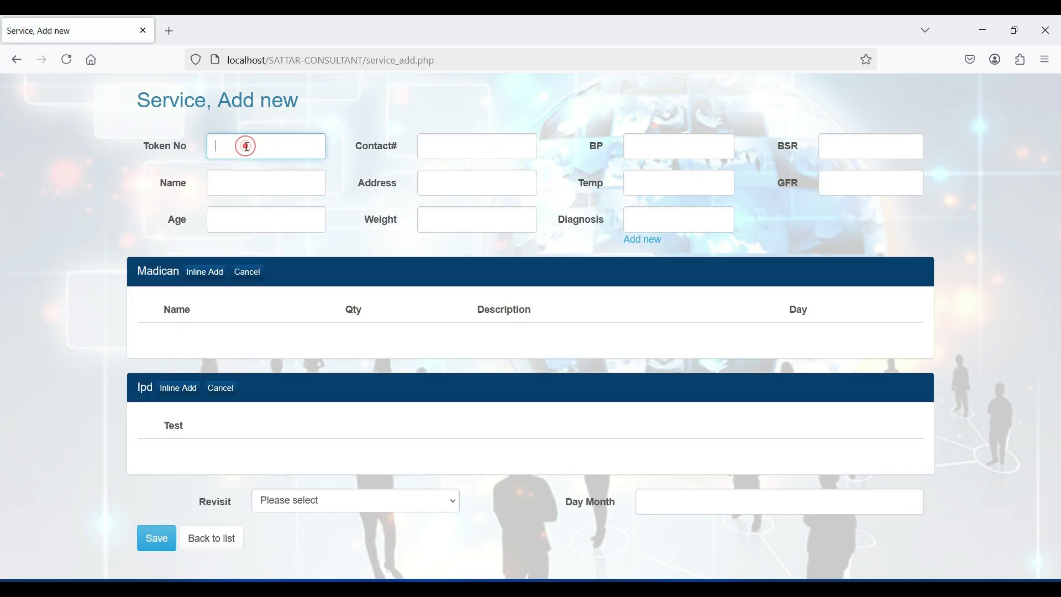
{"action": "left_click", "coordinate": [240, 174]}
{"action": "left_click", "coordinate": [328, 339]}
{"action": "left_click", "coordinate": [307, 310]}
{"action": "left_click", "coordinate": [222, 349]}
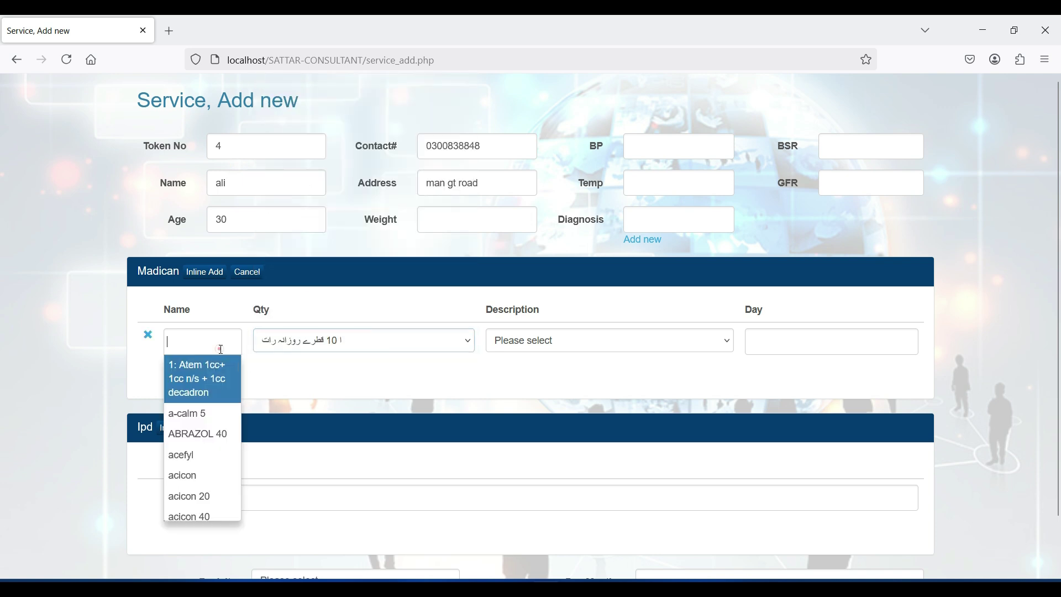
{"action": "left_click", "coordinate": [202, 414]}
{"action": "left_click", "coordinate": [578, 341]}
{"action": "key", "text": "Escape"}
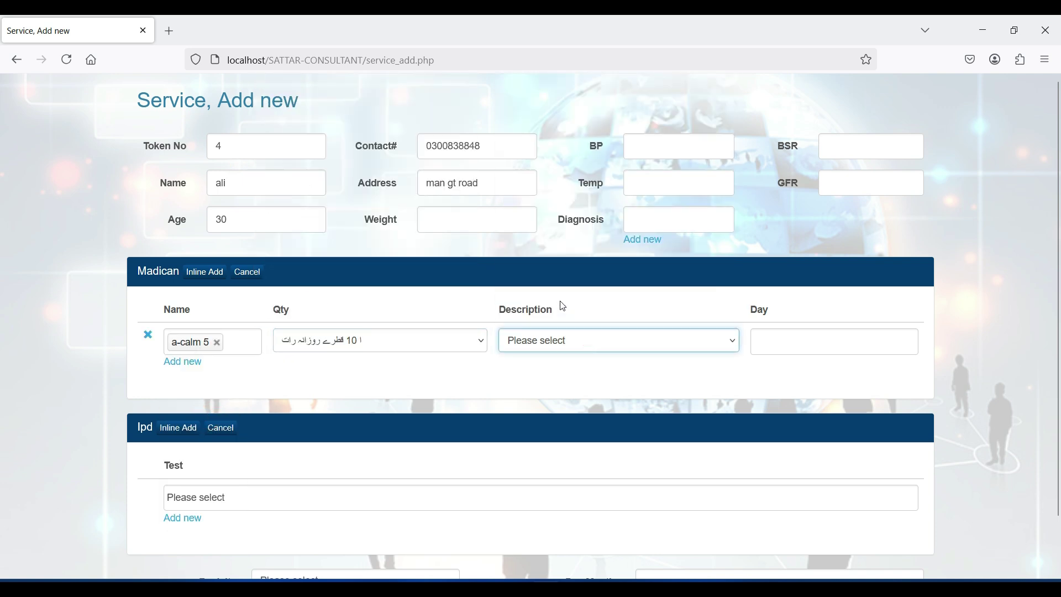
{"action": "left_click", "coordinate": [802, 341]}
{"action": "type", "text": "3"}
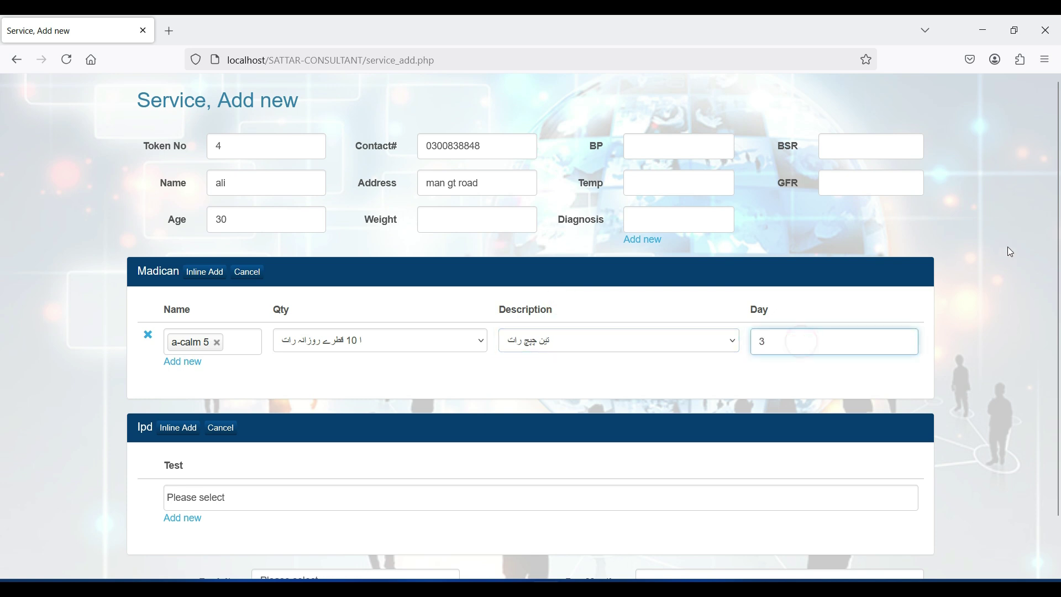
Step: Add a knee x-ray test, set the revisit to 2 weeks, and save the prescription
{"action": "scroll", "coordinate": [574, 447], "scroll_direction": "down", "scroll_amount": 2}
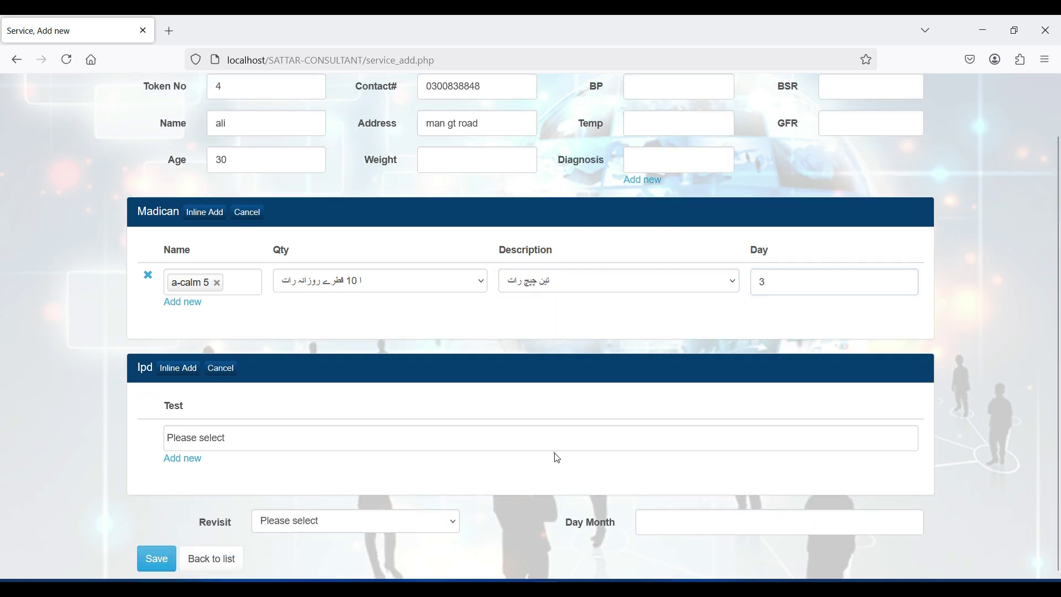
{"action": "left_click", "coordinate": [505, 436]}
{"action": "left_click", "coordinate": [469, 505]}
{"action": "left_click", "coordinate": [375, 518]}
{"action": "left_click", "coordinate": [325, 490]}
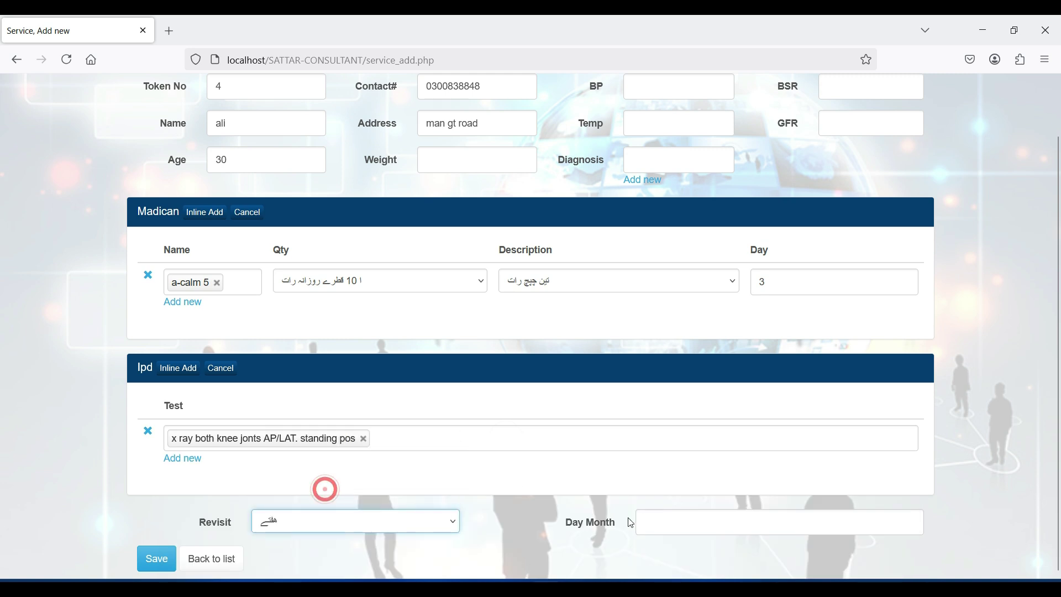
{"action": "left_click", "coordinate": [670, 520]}
{"action": "type", "text": "2"}
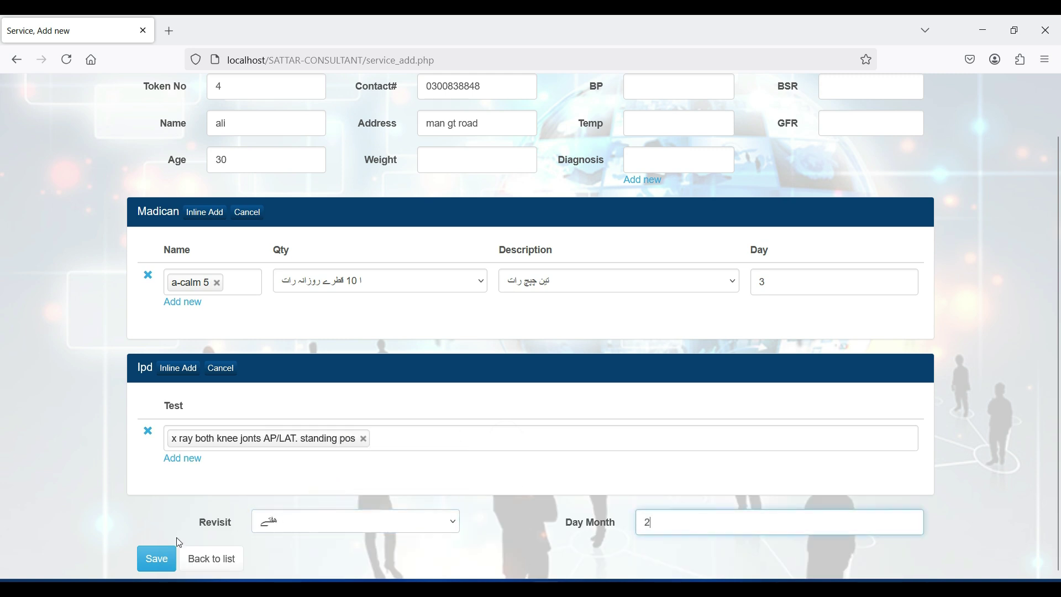
{"action": "left_click", "coordinate": [157, 558]}
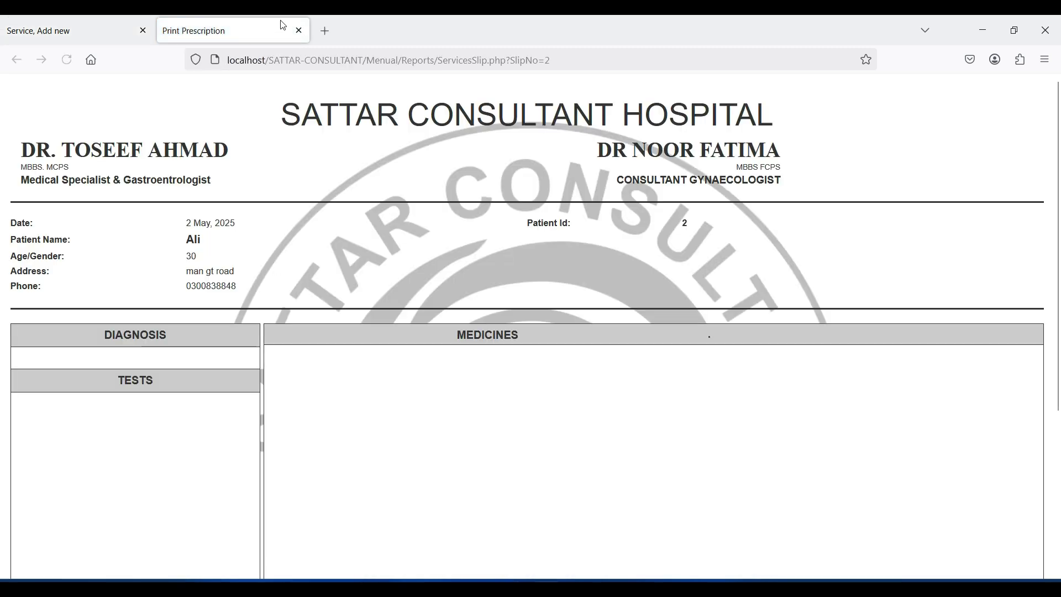
Step: Refresh and close the Print Prescription page, go back to the prescription list, then open the Dashboard
{"action": "left_click", "coordinate": [67, 60]}
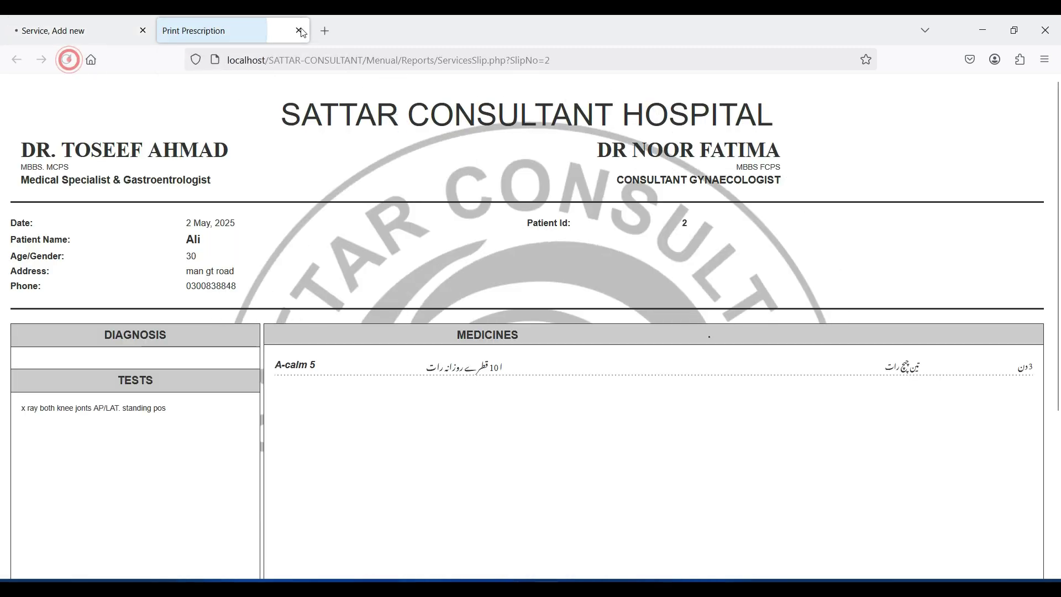
{"action": "left_click", "coordinate": [298, 31]}
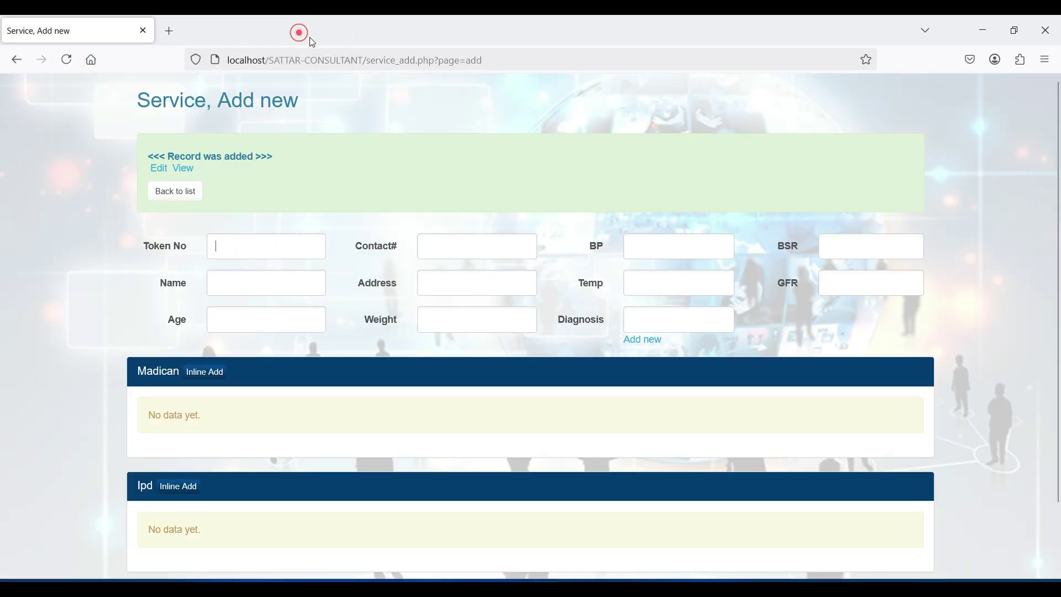
{"action": "left_click", "coordinate": [175, 194]}
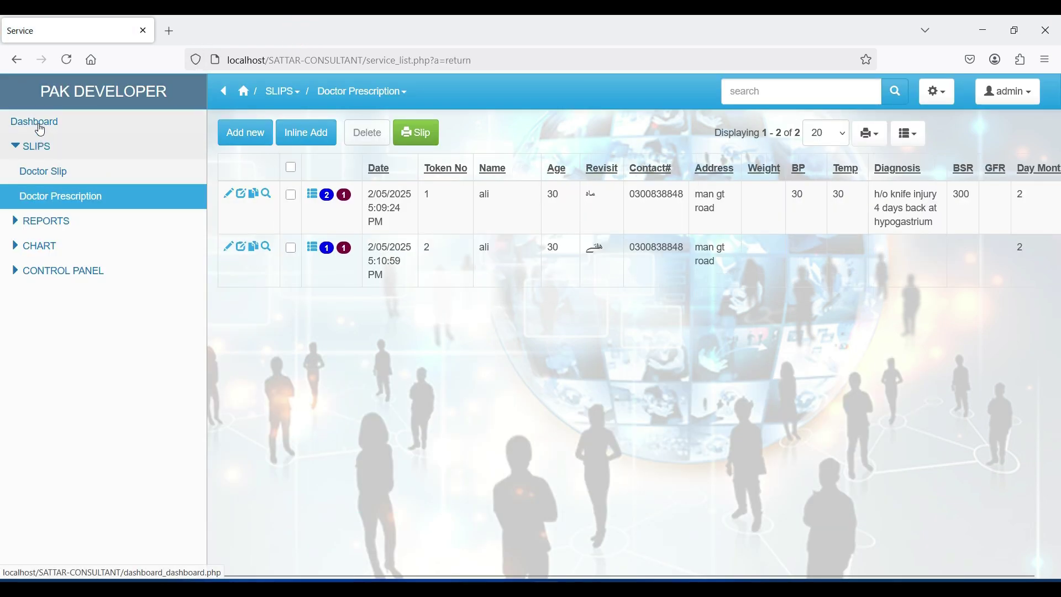
{"action": "left_click", "coordinate": [41, 129]}
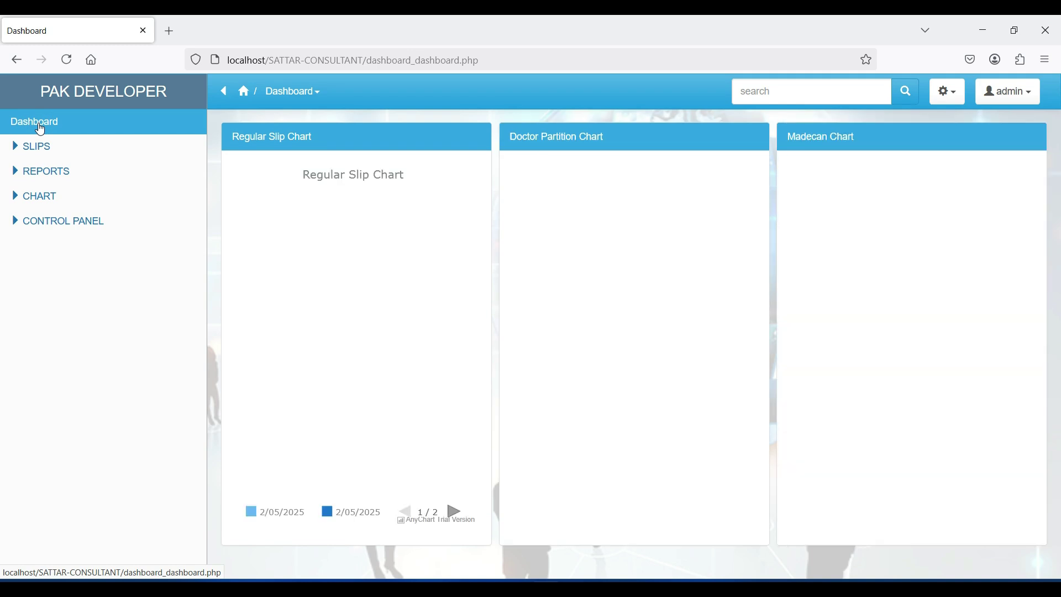